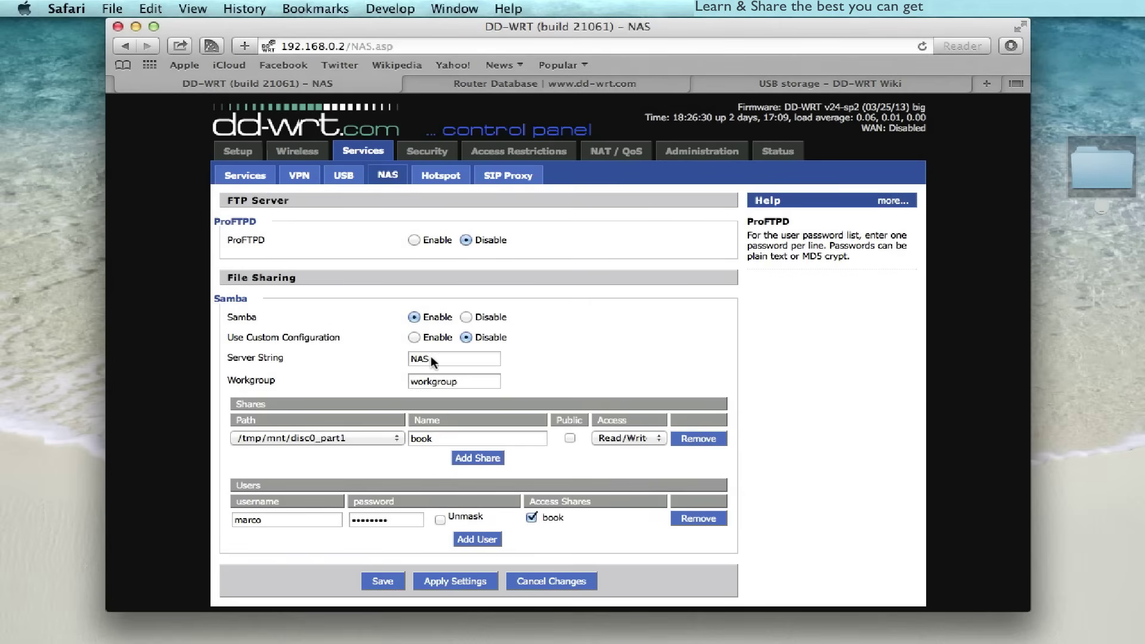
- Add and remove an empty second share entry, then show the book share's path choices
left_click(380, 378)
left_click(478, 458)
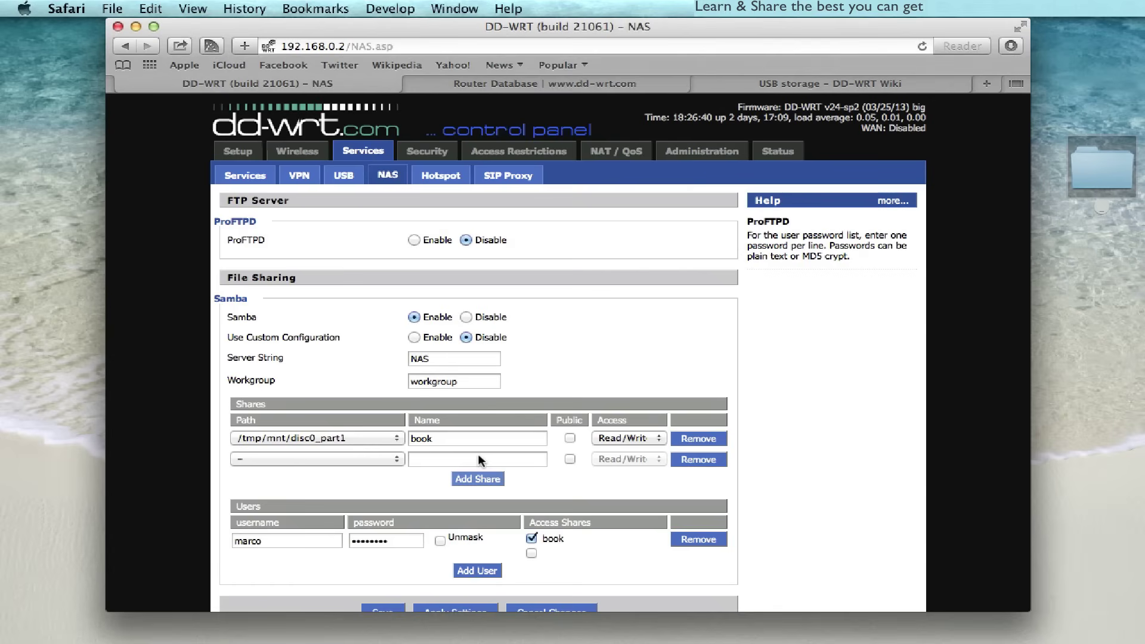
left_click(695, 457)
left_click(396, 438)
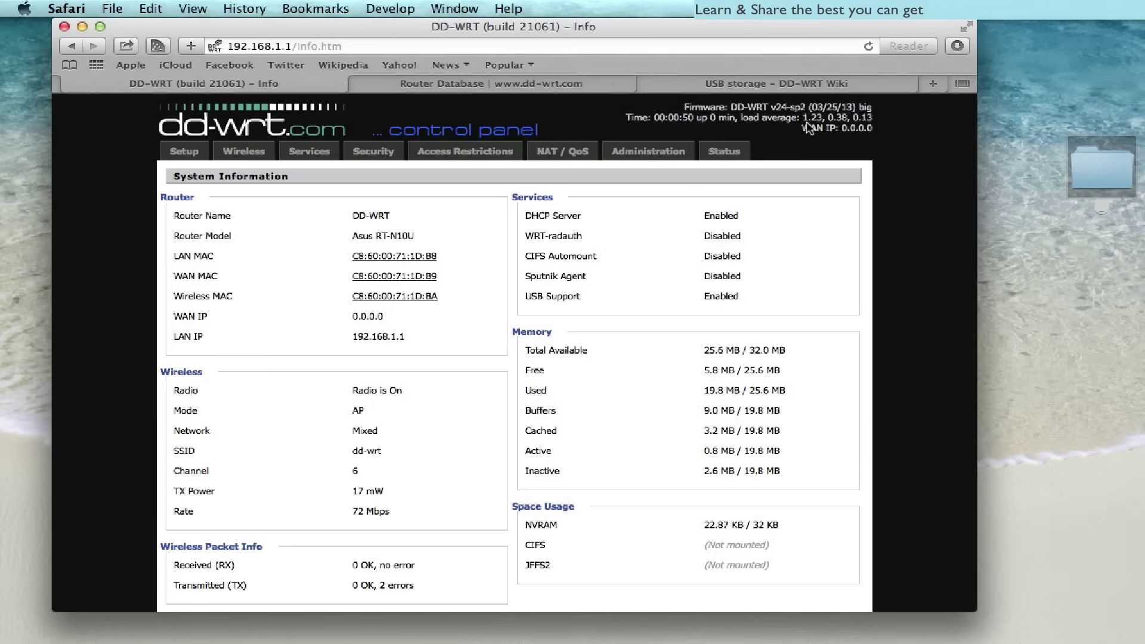
scroll(810, 123, "up", 5)
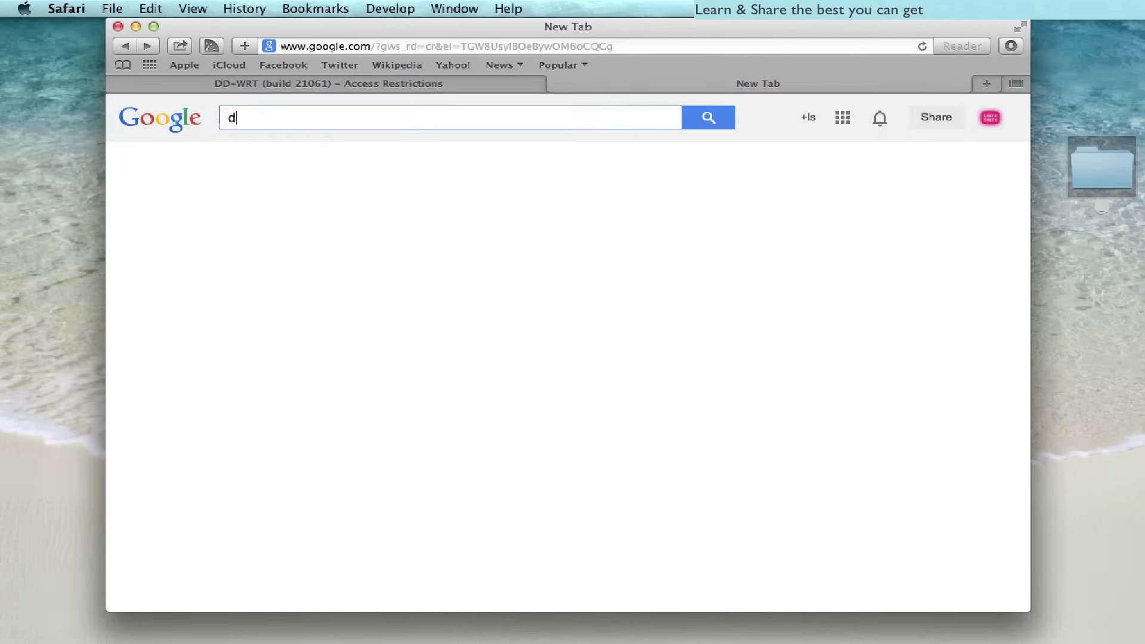
- Search the web for dd-wrt and open the Router Database result
type("d-wrt")
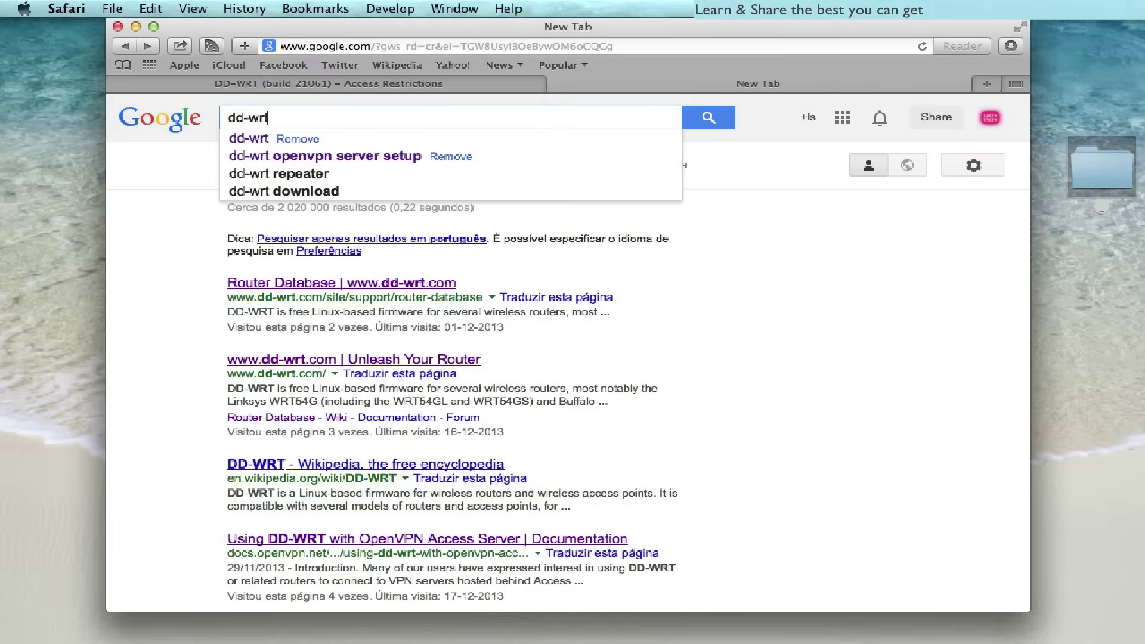
key("Return")
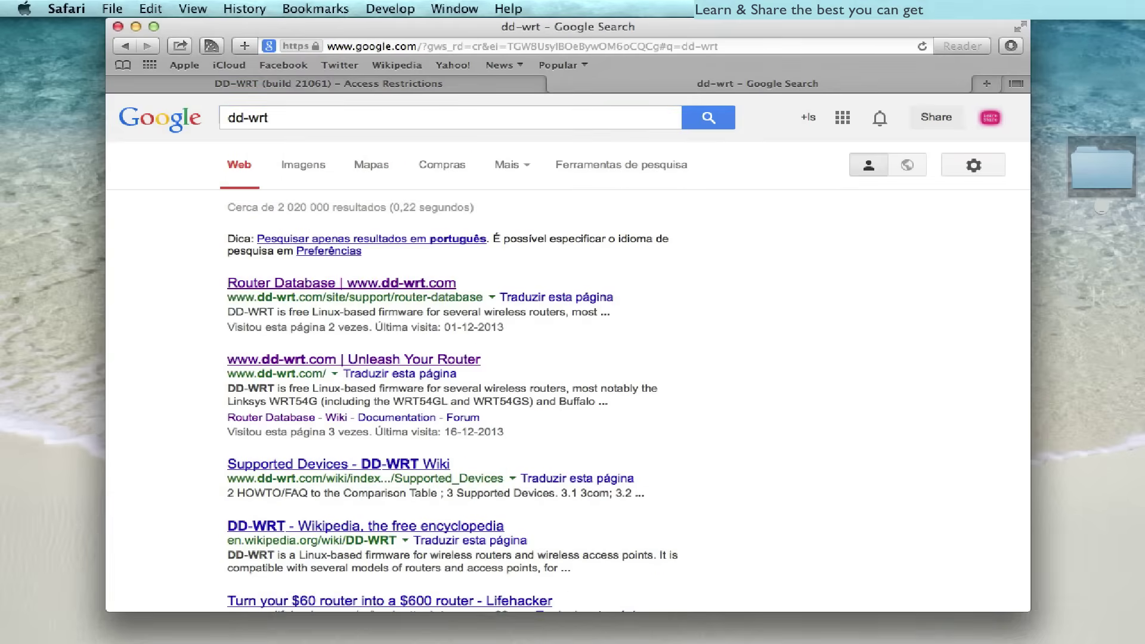
left_click(416, 285)
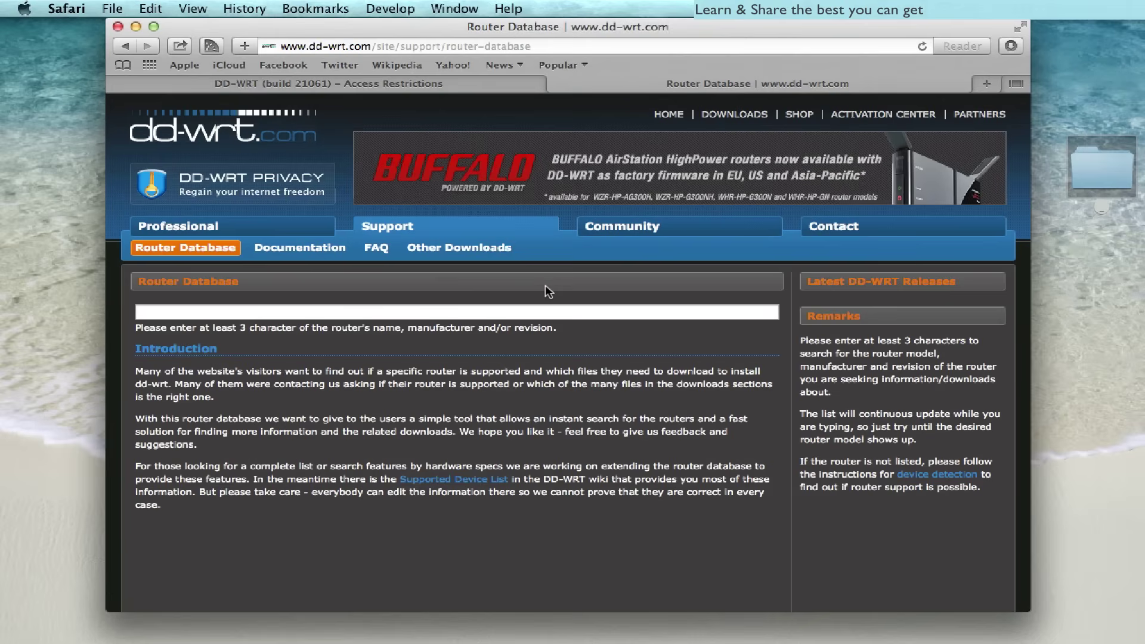
- Search the Router Database for Asus and open the RT-N10U entry's firmware list
type("Asus")
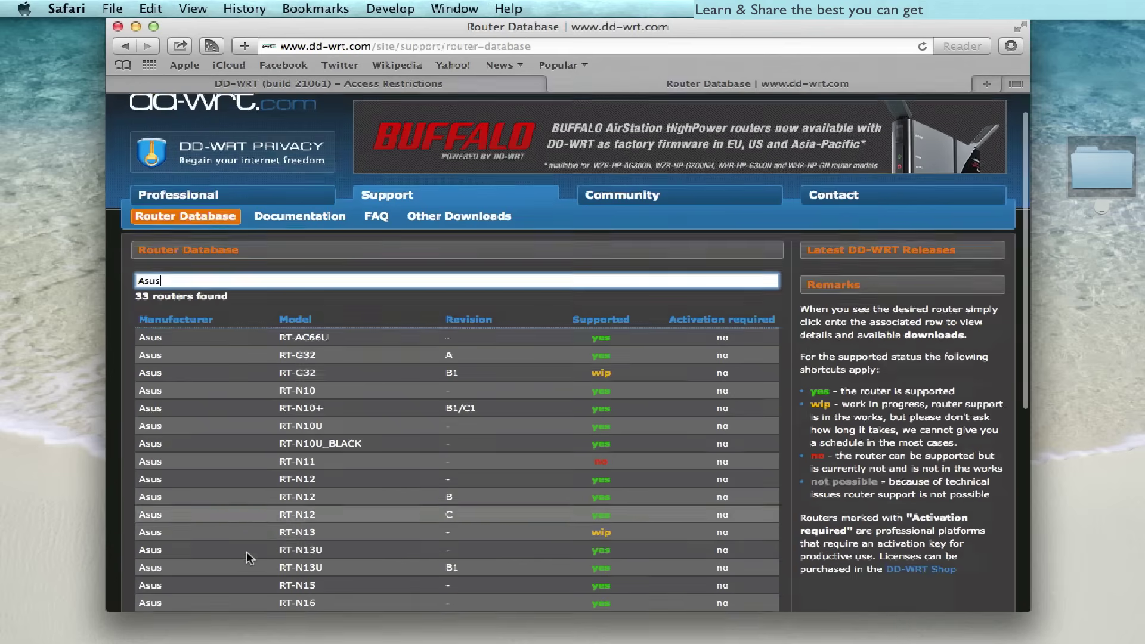
scroll(247, 553, "down", 5)
scroll(247, 552, "down", 3)
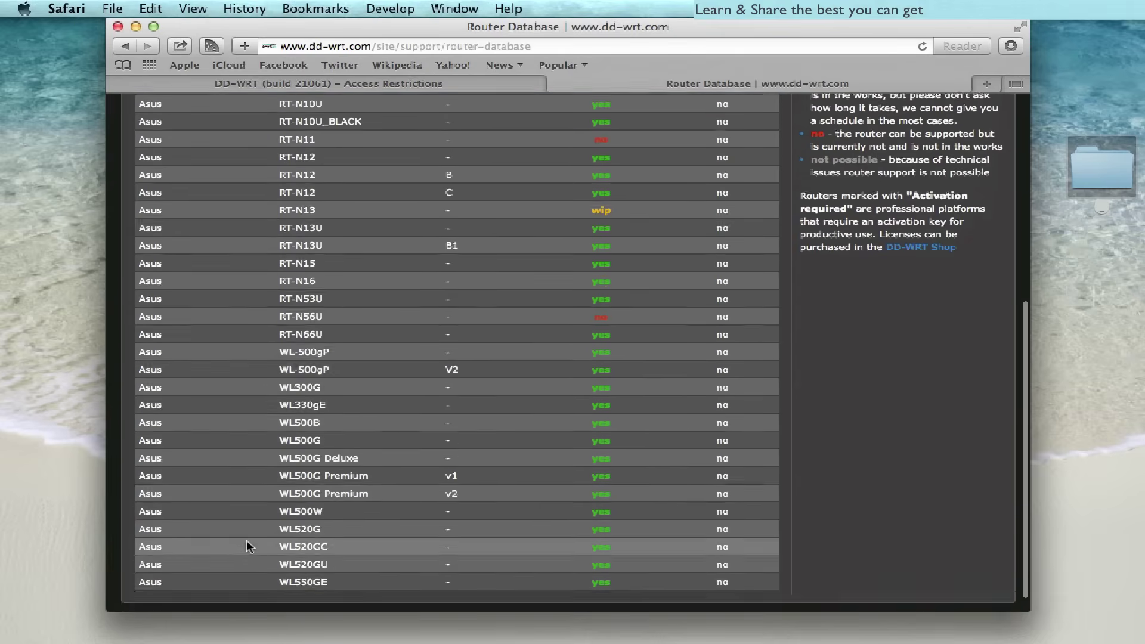
scroll(246, 541, "up", 6)
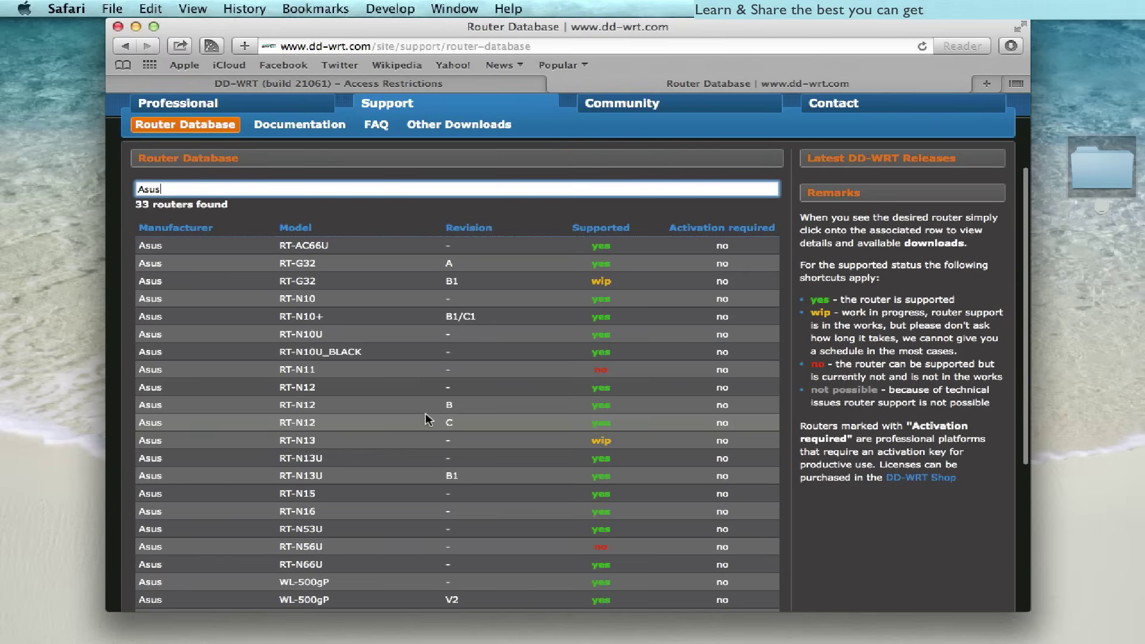
left_click(296, 339)
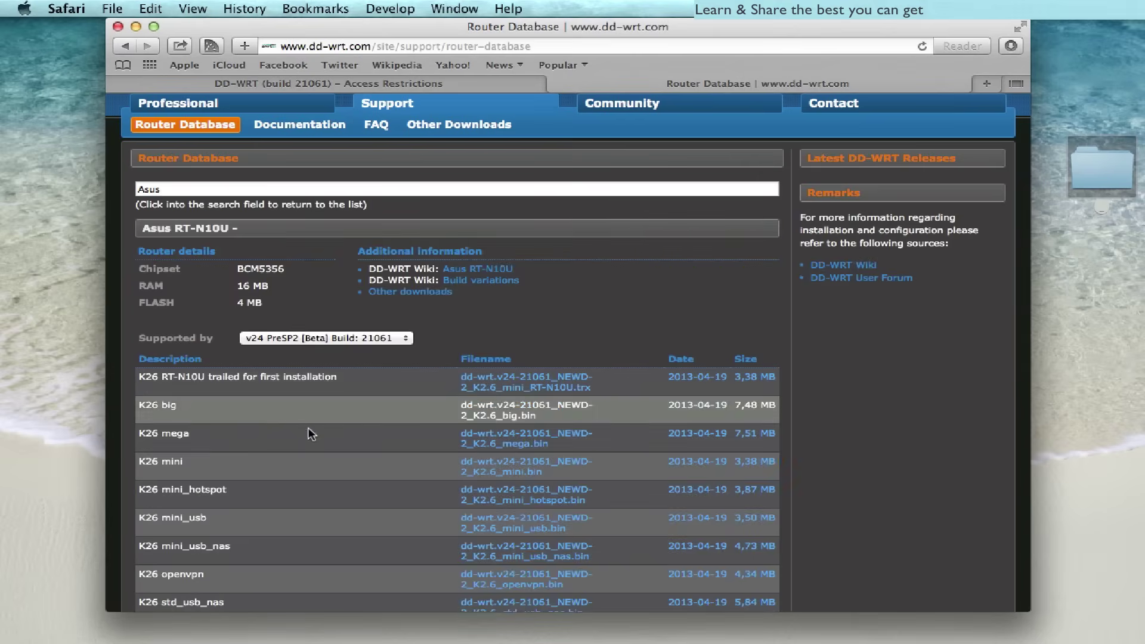
scroll(359, 500, "down", 1)
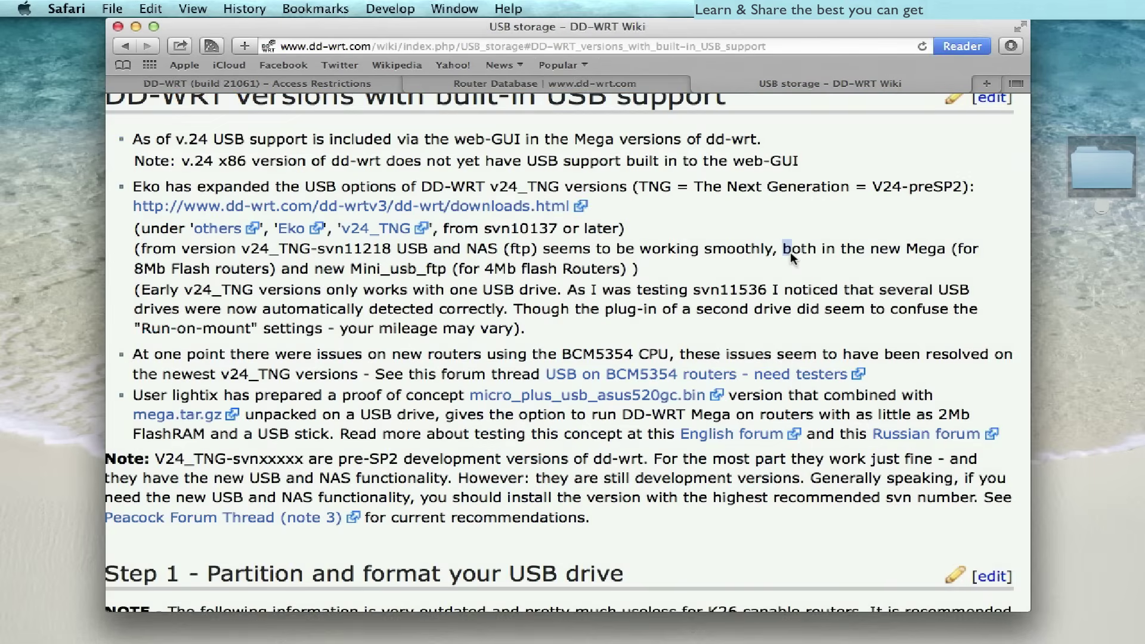
- Highlight the sentence saying USB and NAS work in Mega and Mini_usb_ftp builds
left_click_drag(790, 252, 663, 266)
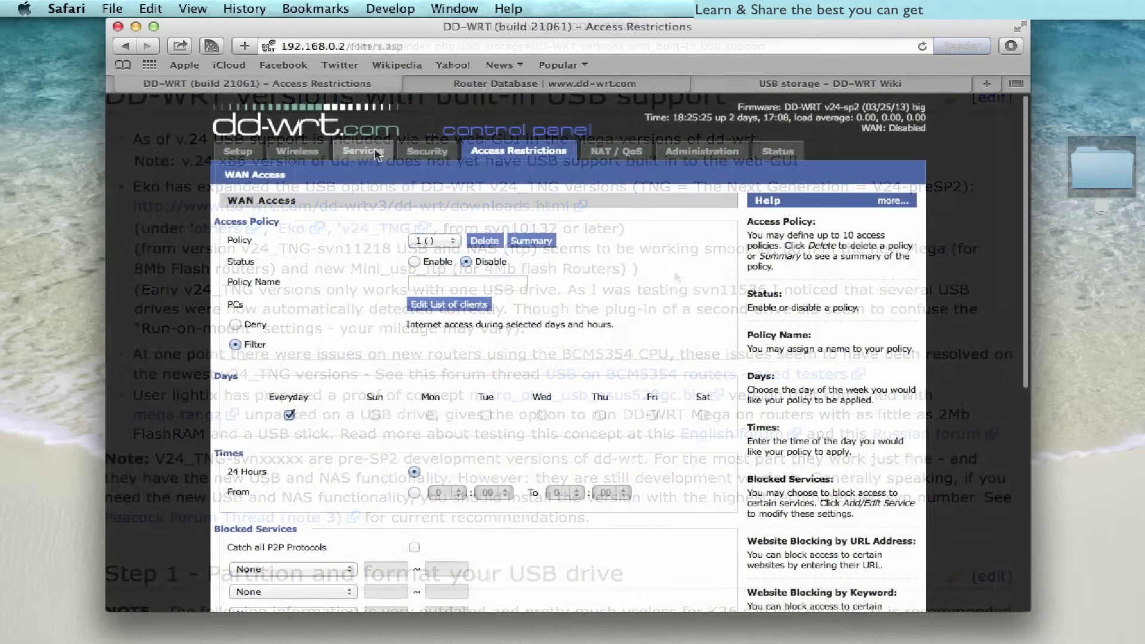
- Go to Services > USB and keep /mnt as the Disk Mount Point
left_click(375, 152)
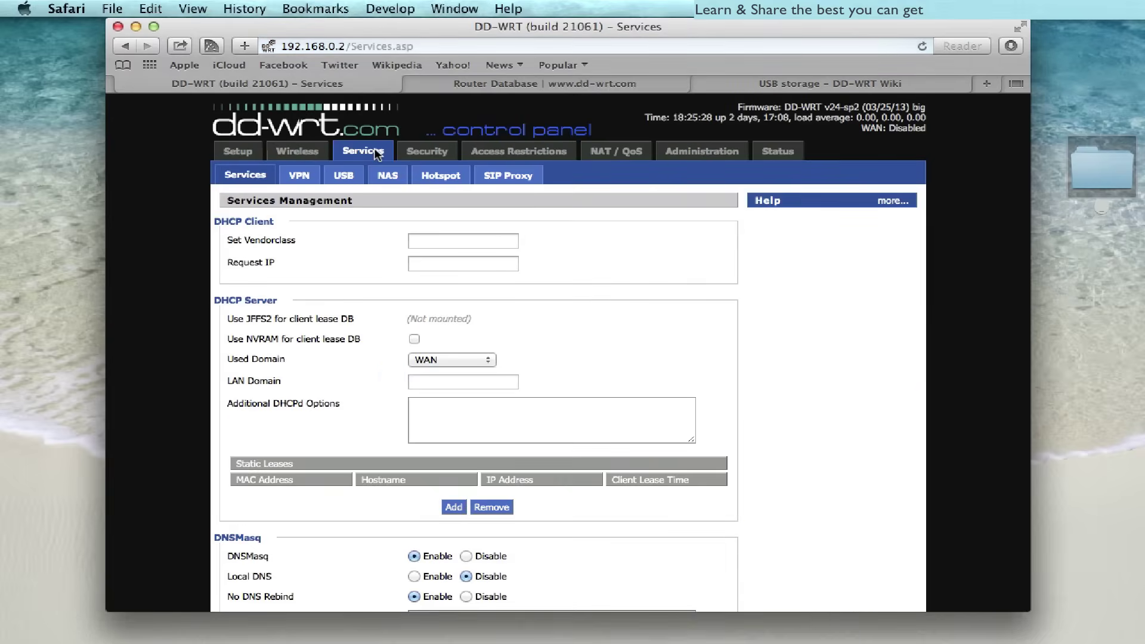
scroll(569, 312, "down", 3)
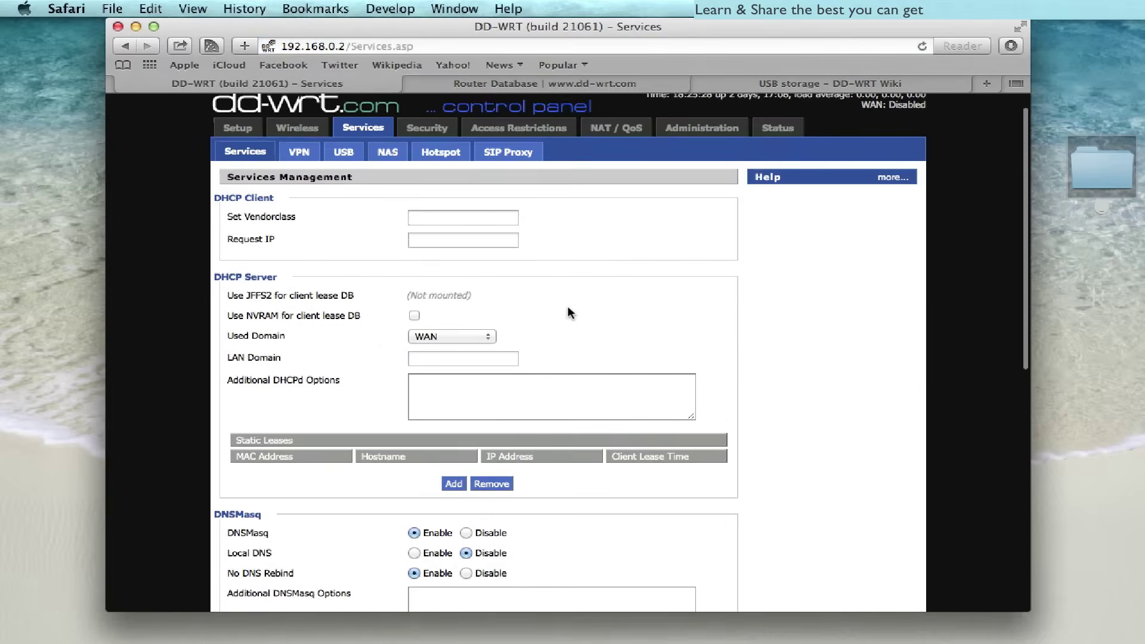
left_click(350, 141)
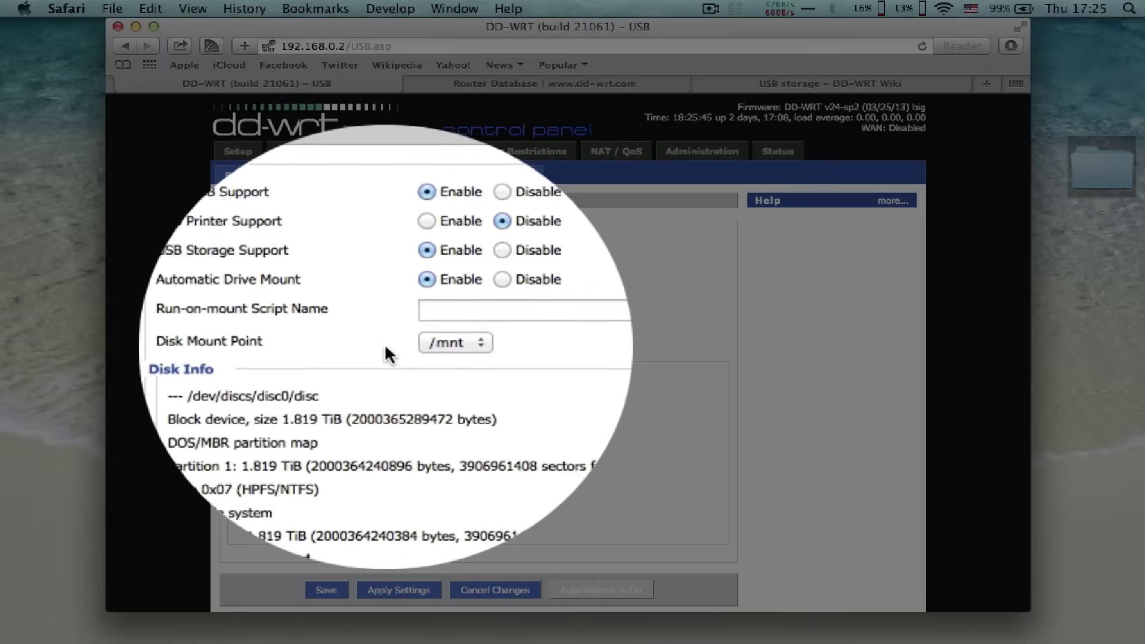
left_click(447, 344)
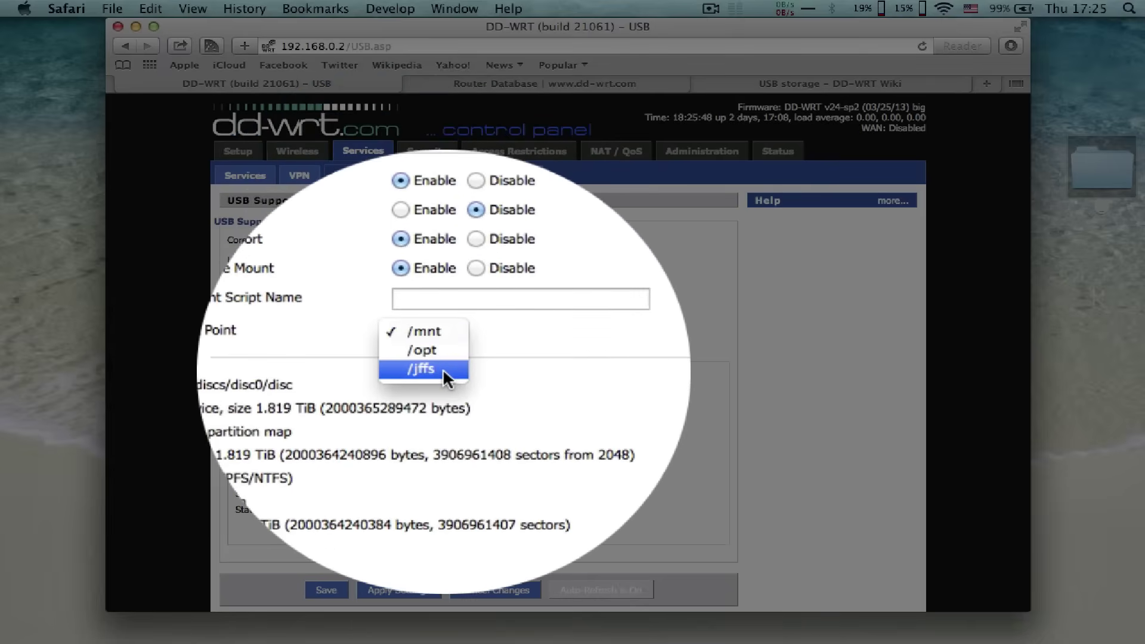
left_click(441, 340)
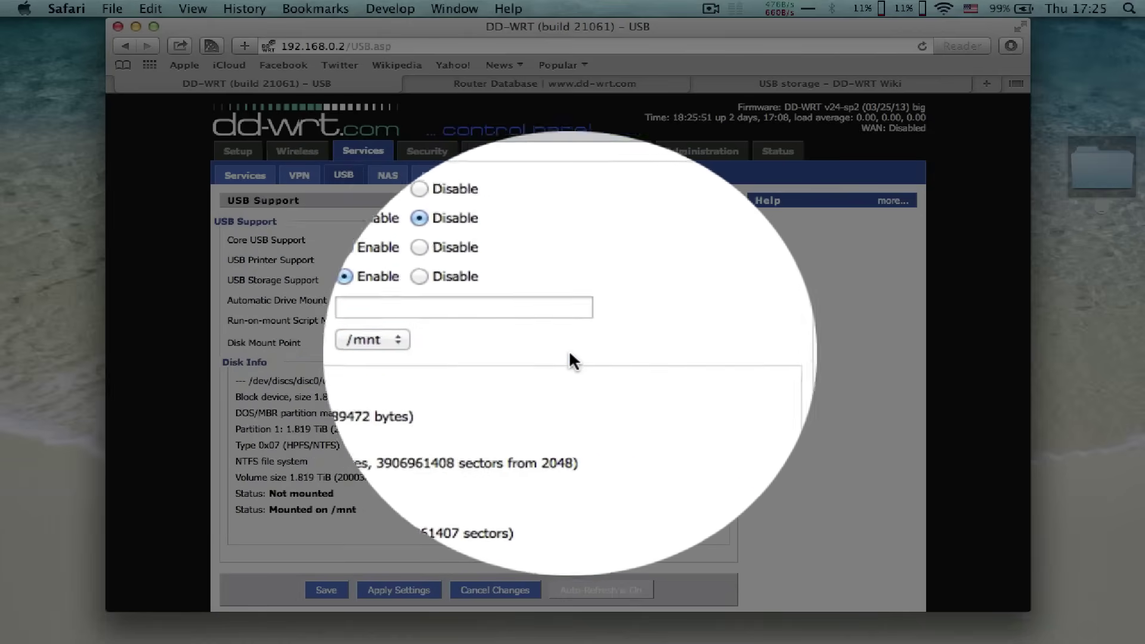
- Confirm Disk Info shows 'Mounted on /mnt' and save the USB settings
key("super+plus")
key("super+plus")
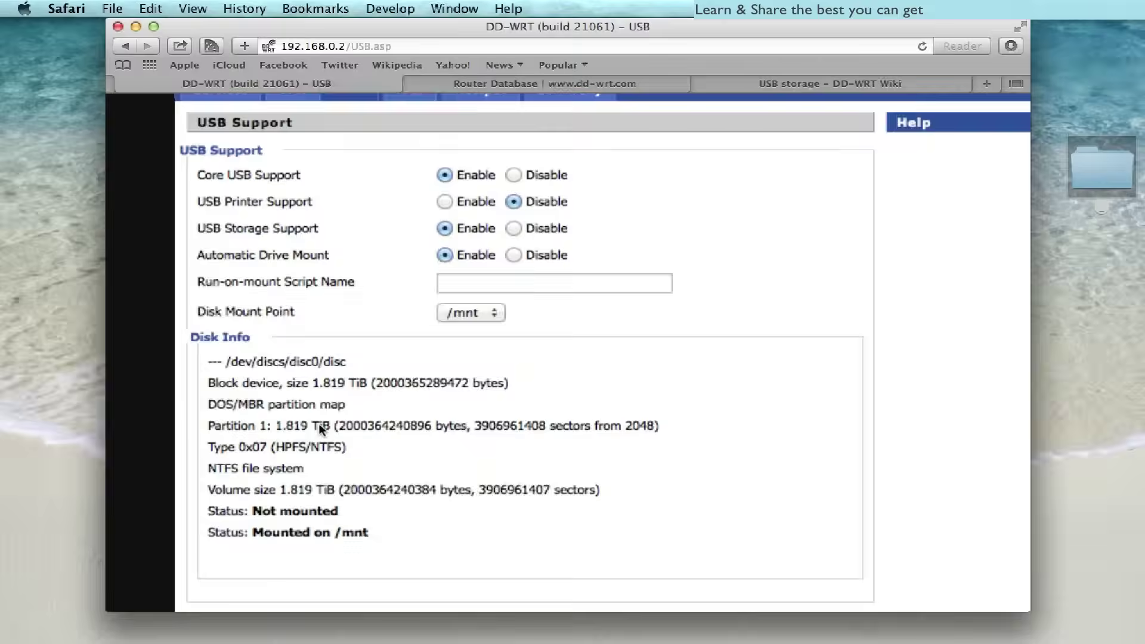
scroll(319, 424, "down", 3)
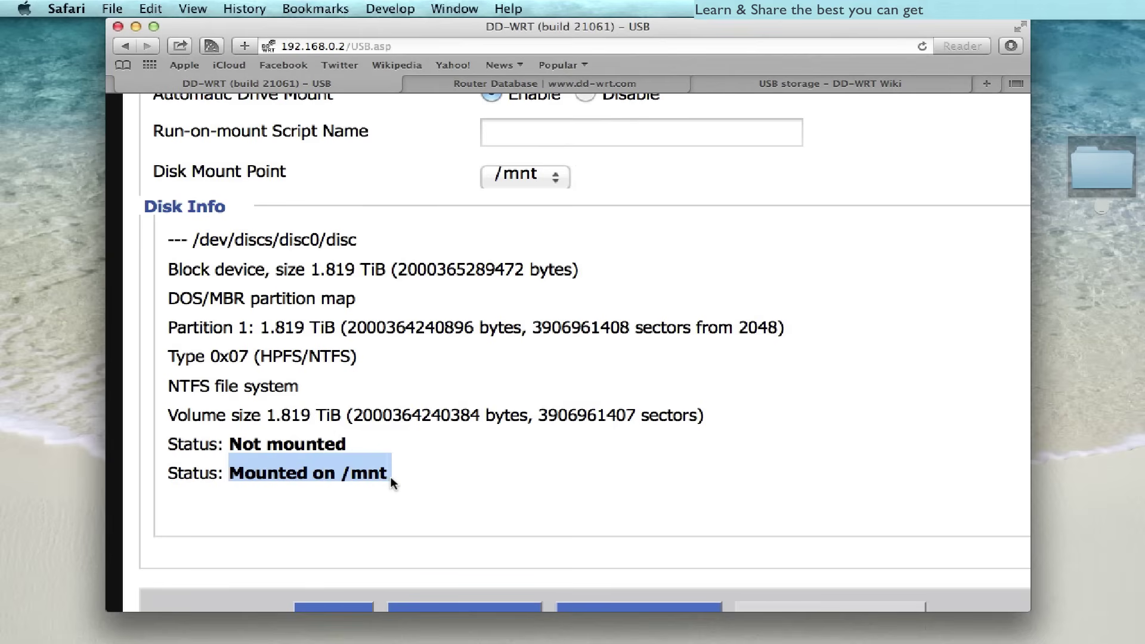
left_click(499, 468)
key("super+minus")
key("super+minus")
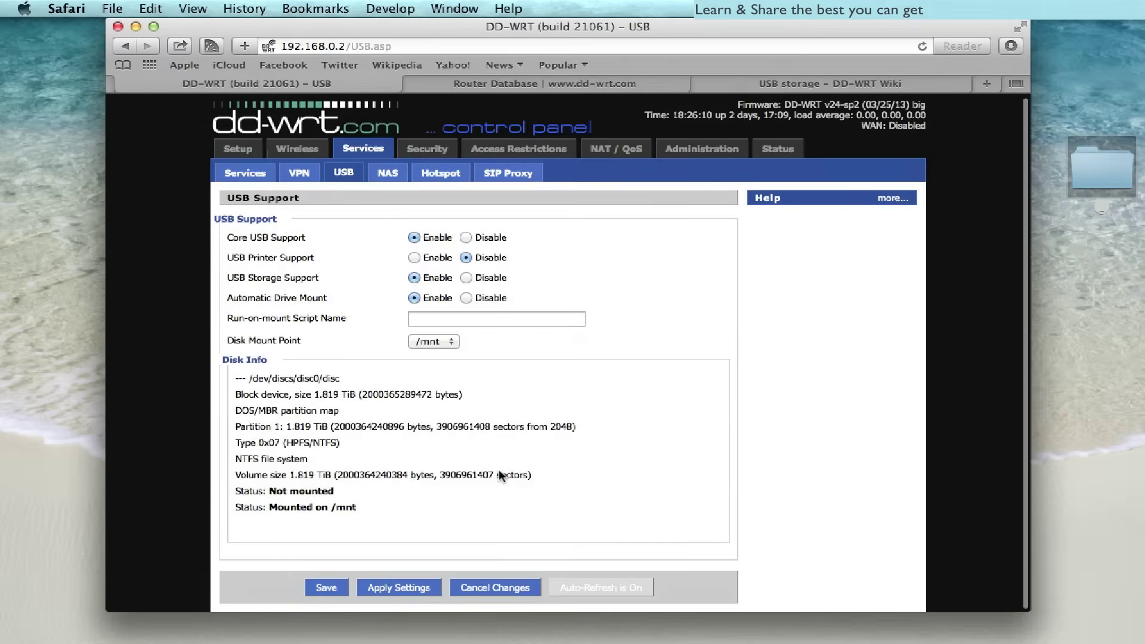
left_click(331, 588)
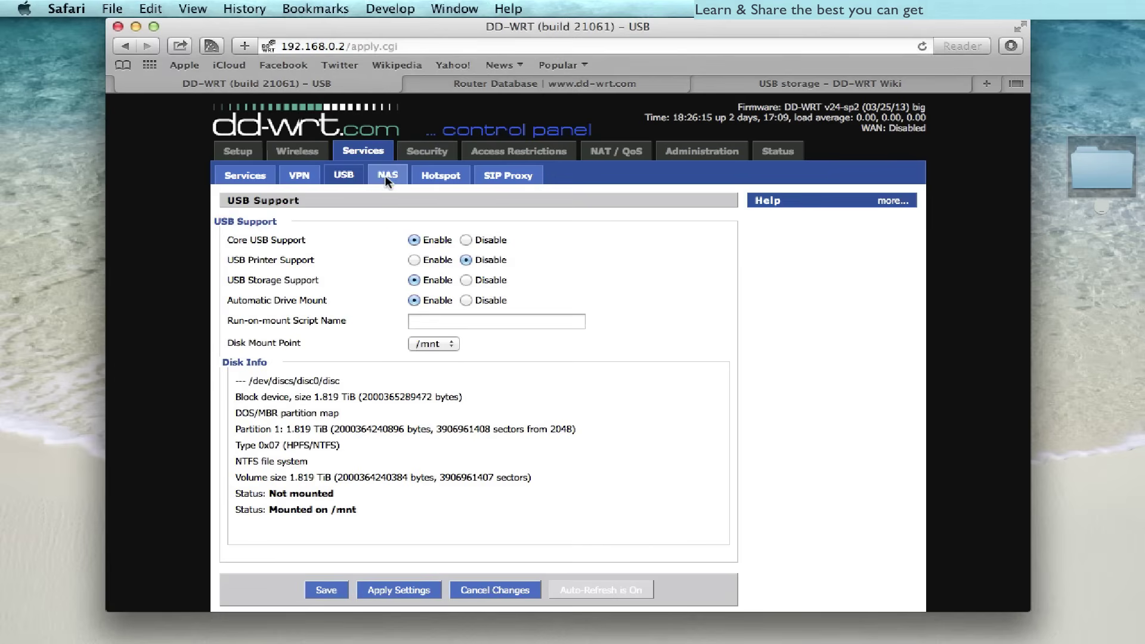
- Open the NAS page and review Samba's Server String NAS, leaving Workgroup unchanged
left_click(387, 174)
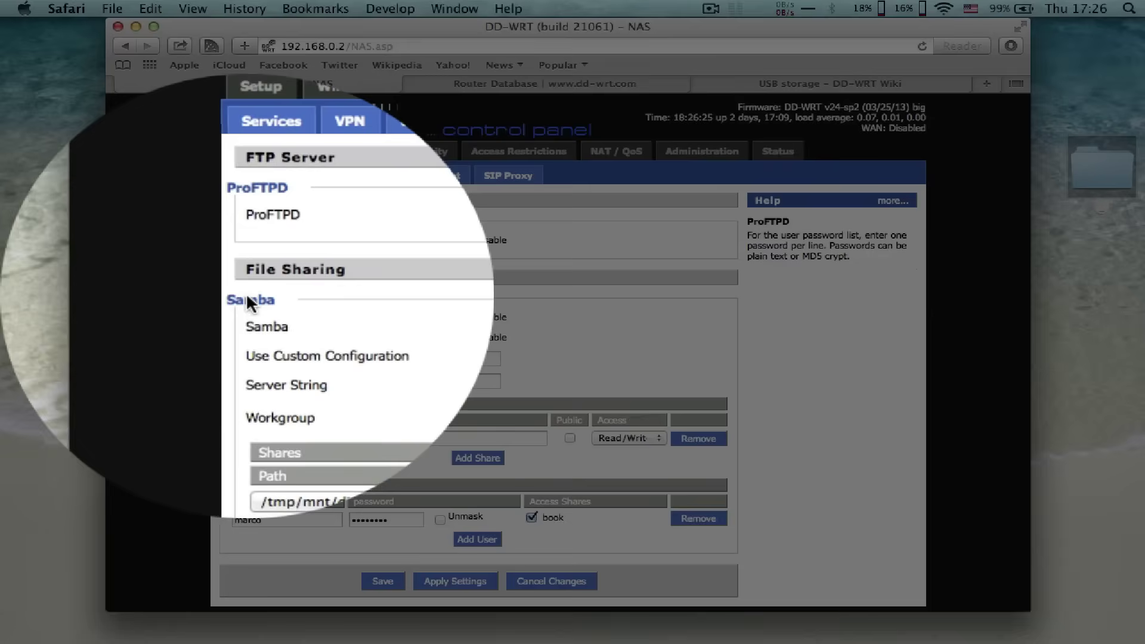
double_click(246, 298)
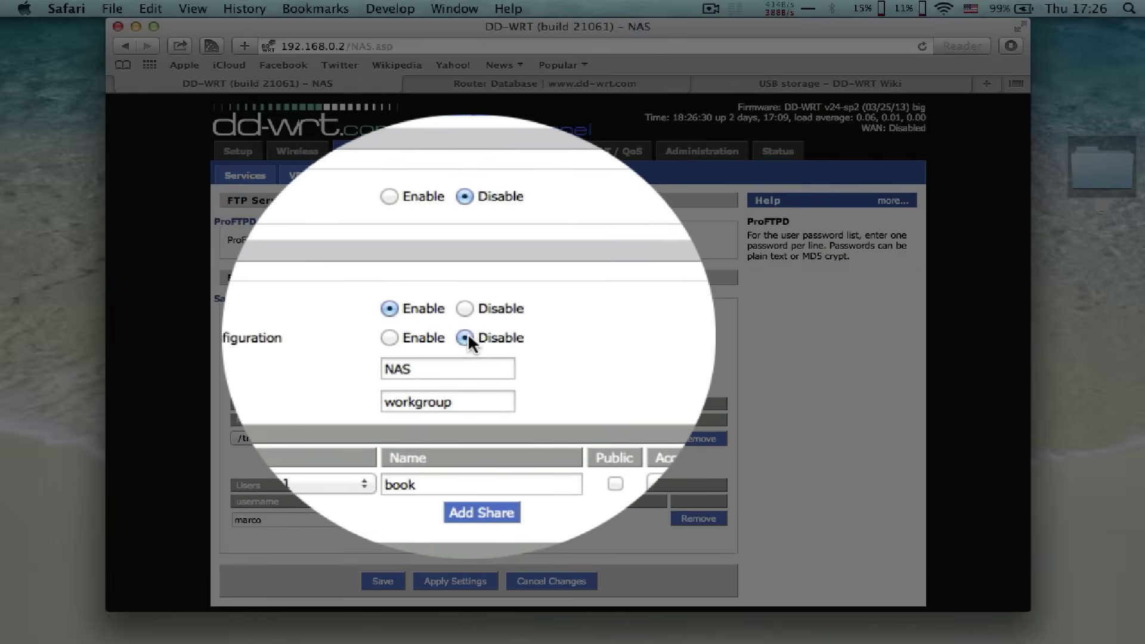
double_click(435, 353)
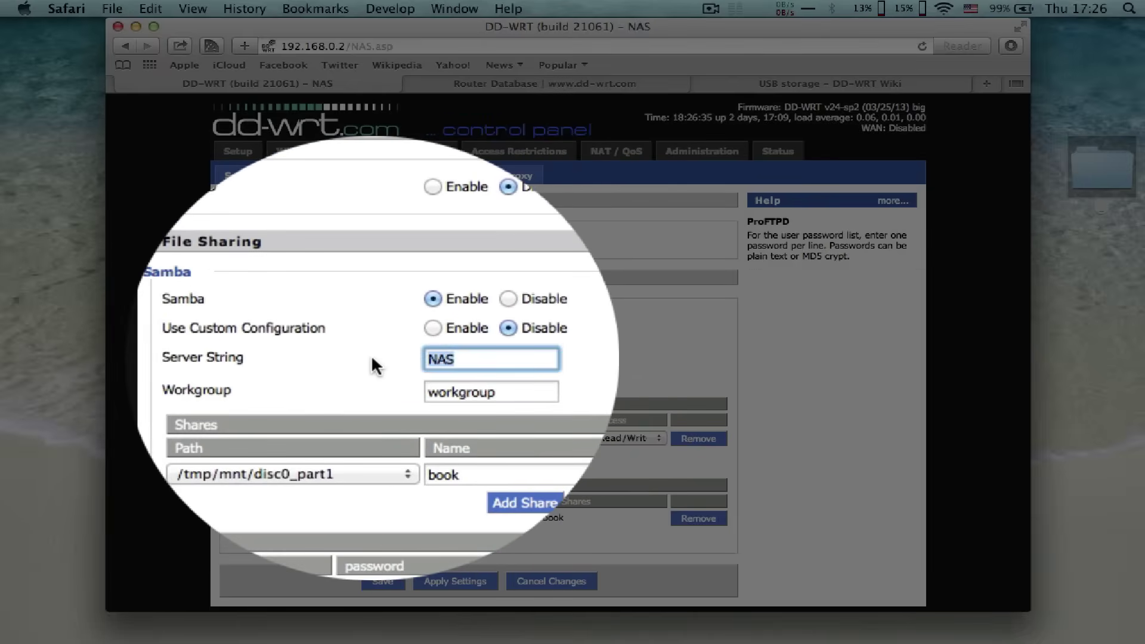
key("Tab")
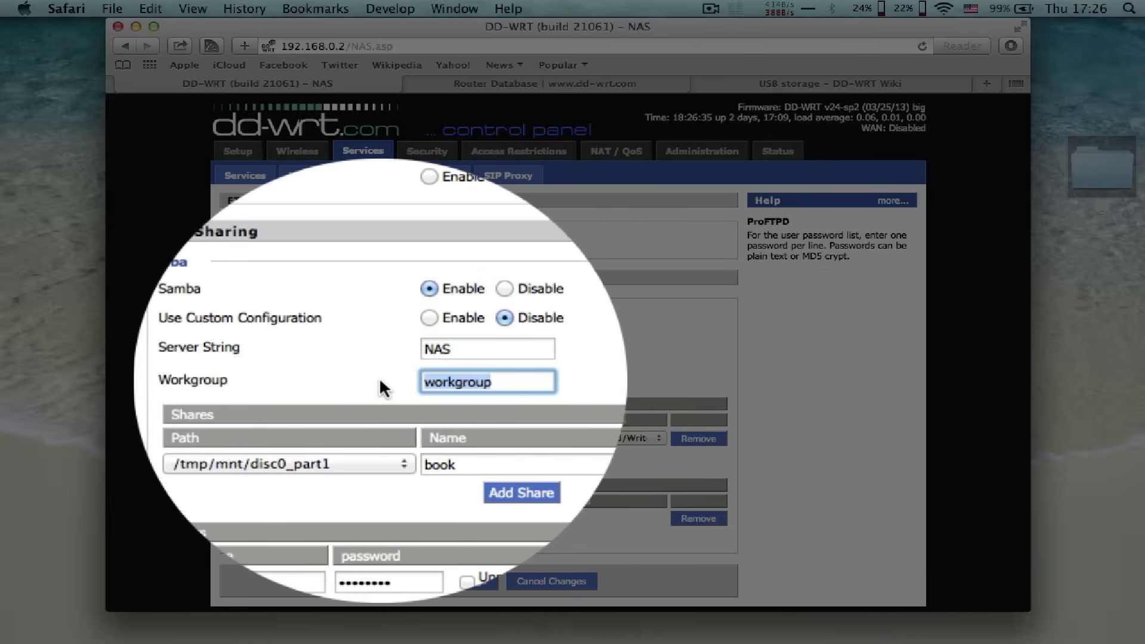
left_click(380, 381)
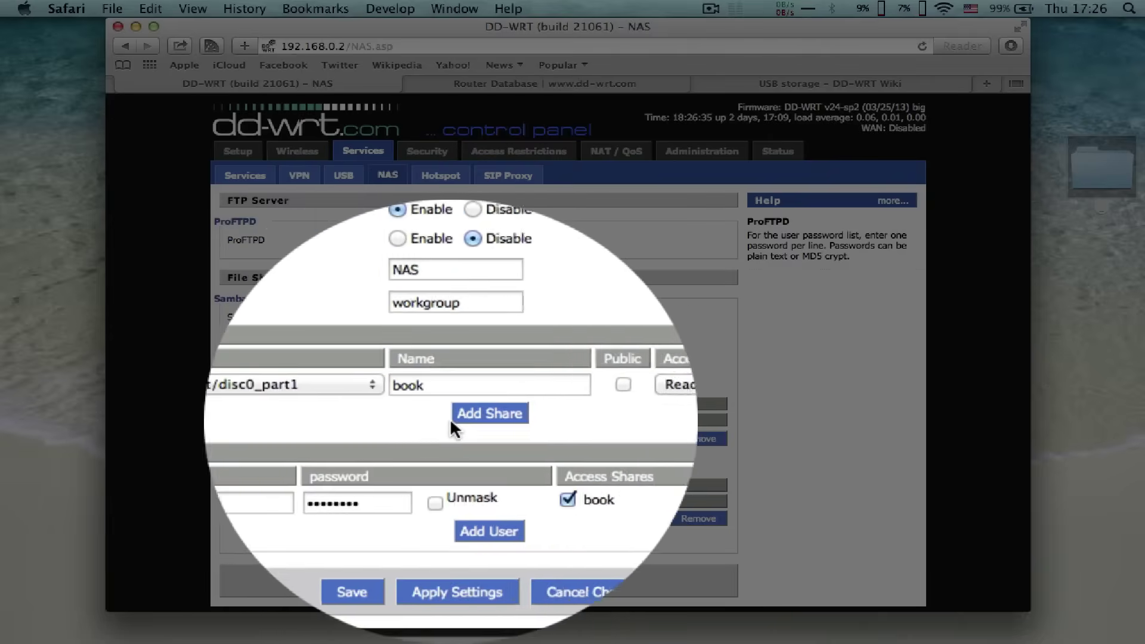
- Configure share 'book' on /tmp/mnt/disc0_part1 with Read/Write access
left_click(479, 423)
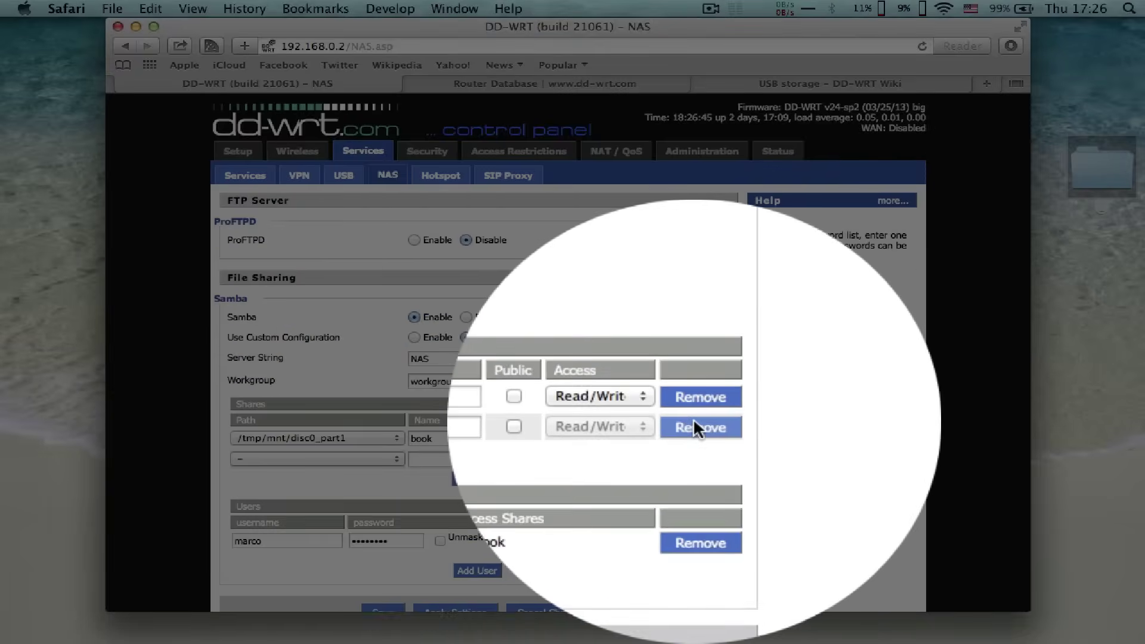
left_click(692, 426)
left_click(395, 426)
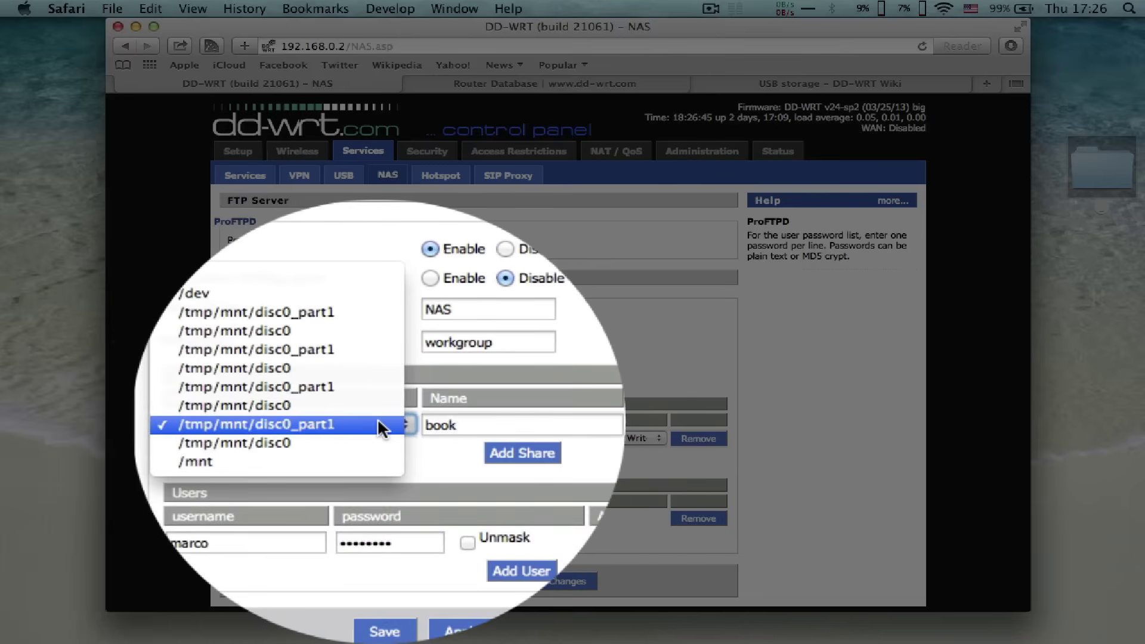
left_click(320, 413)
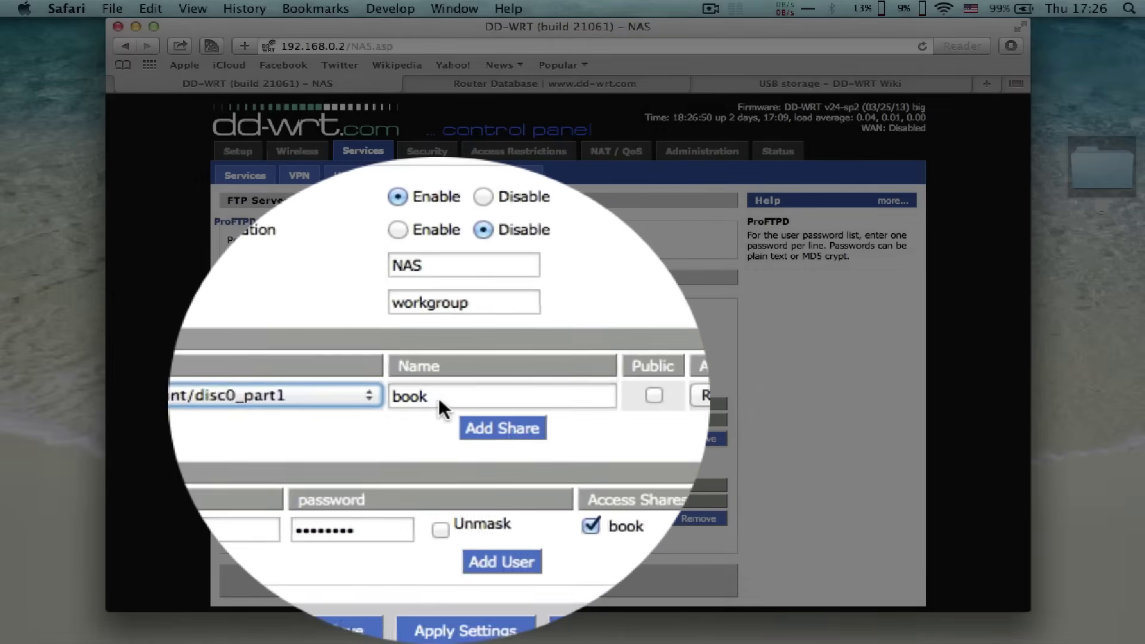
left_click(440, 397)
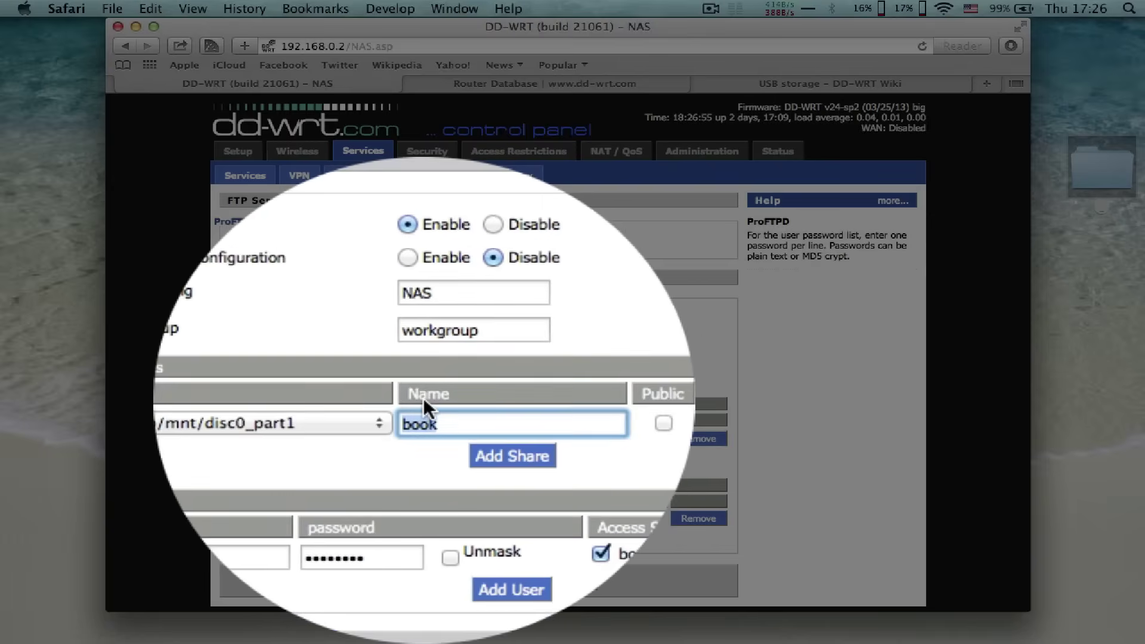
double_click(442, 398)
left_click(563, 398)
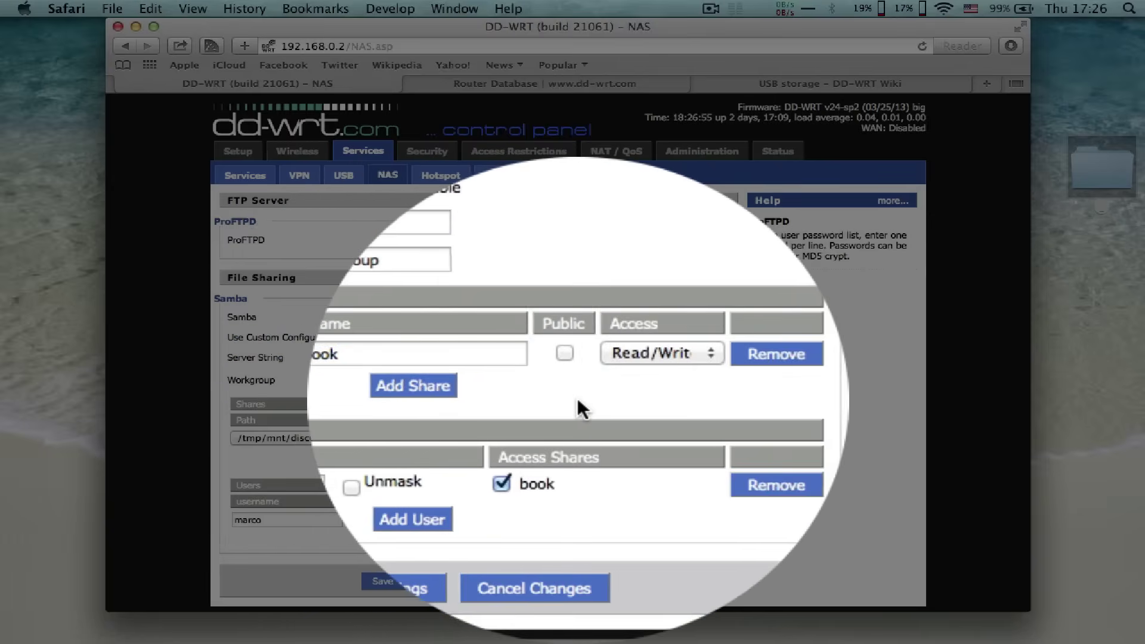
left_click(659, 400)
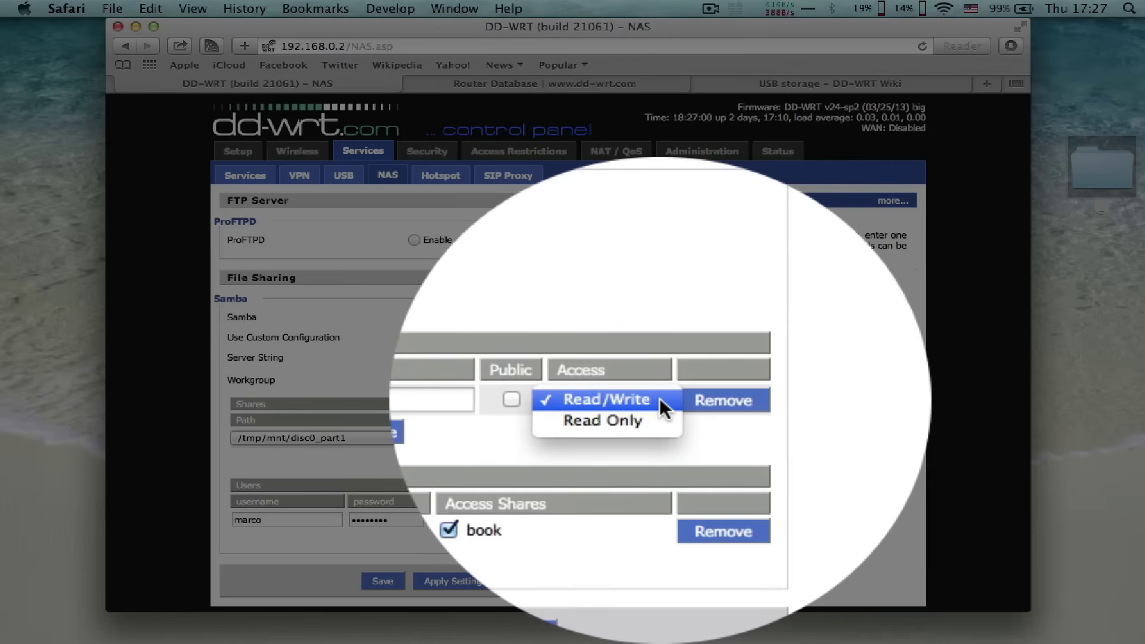
left_click(556, 399)
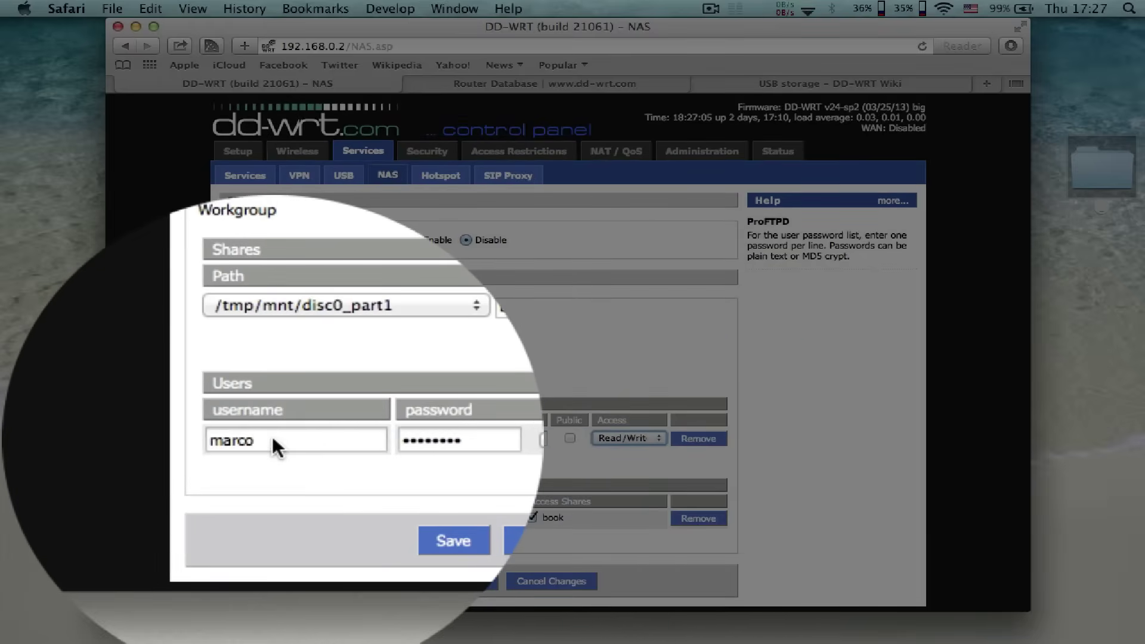
- Rename the Samba user to admin, keep its password, then save and apply the settings
double_click(272, 438)
type("admin")
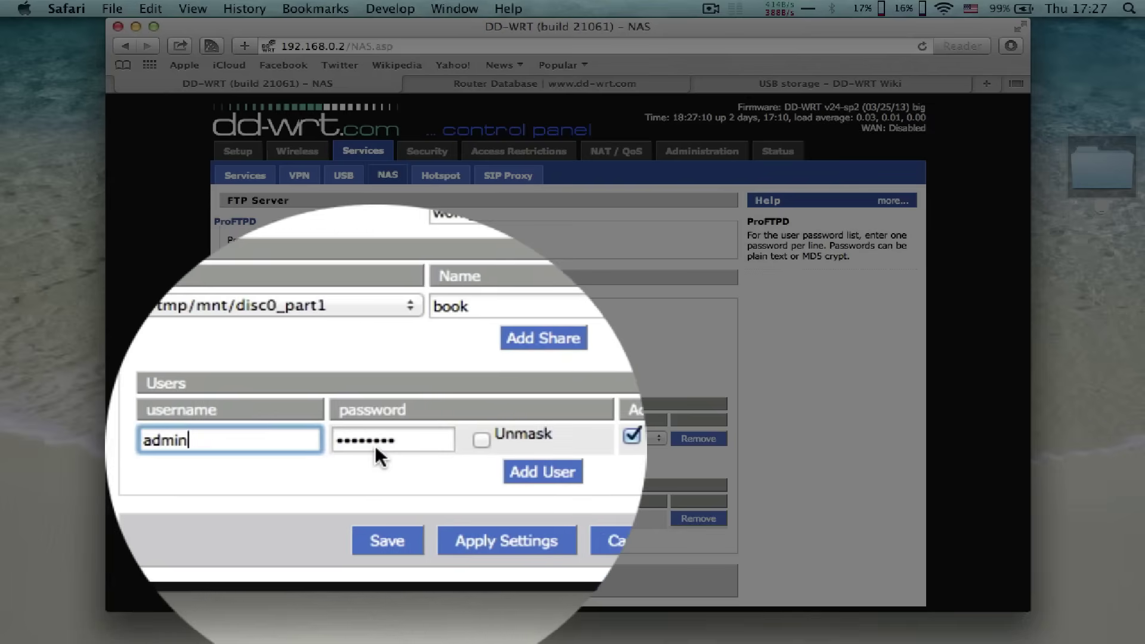
left_click(375, 444)
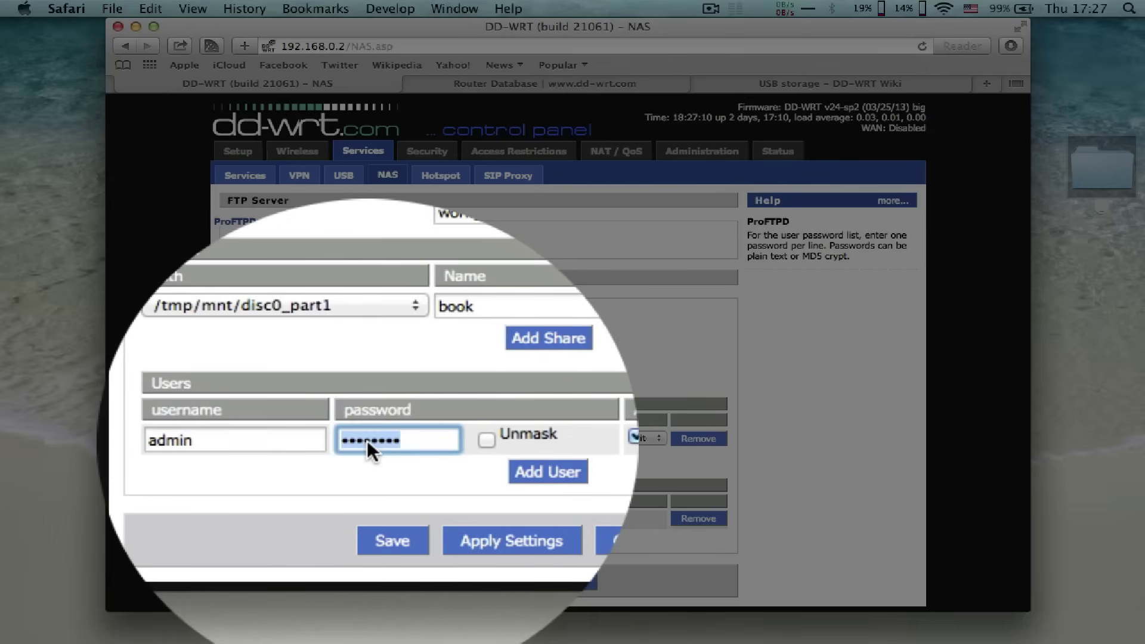
left_click(429, 454)
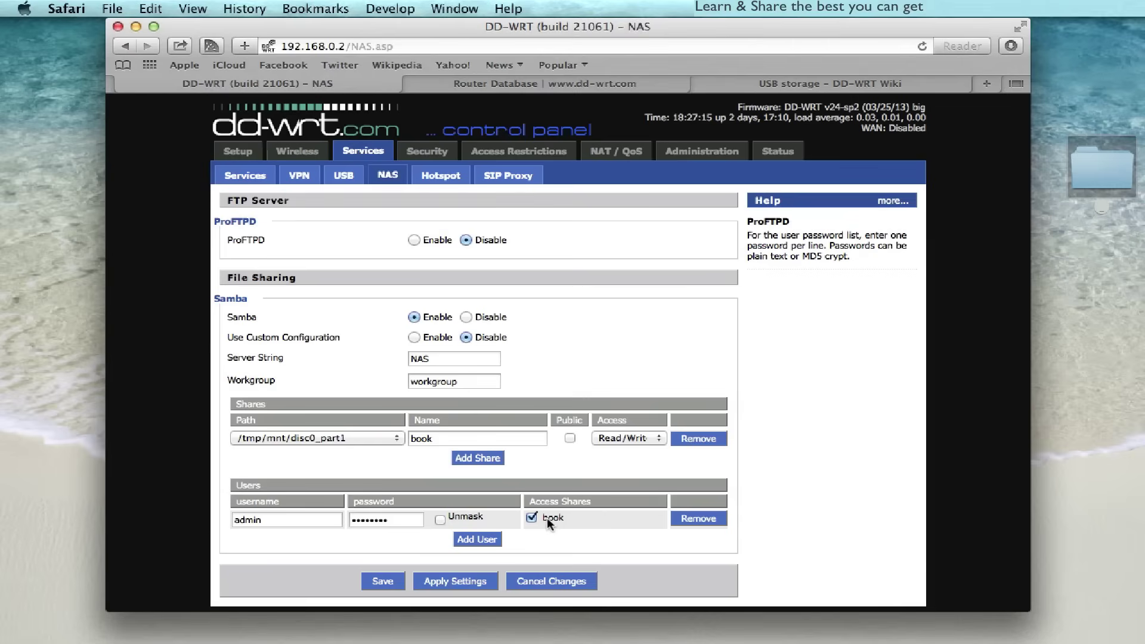
left_click(382, 582)
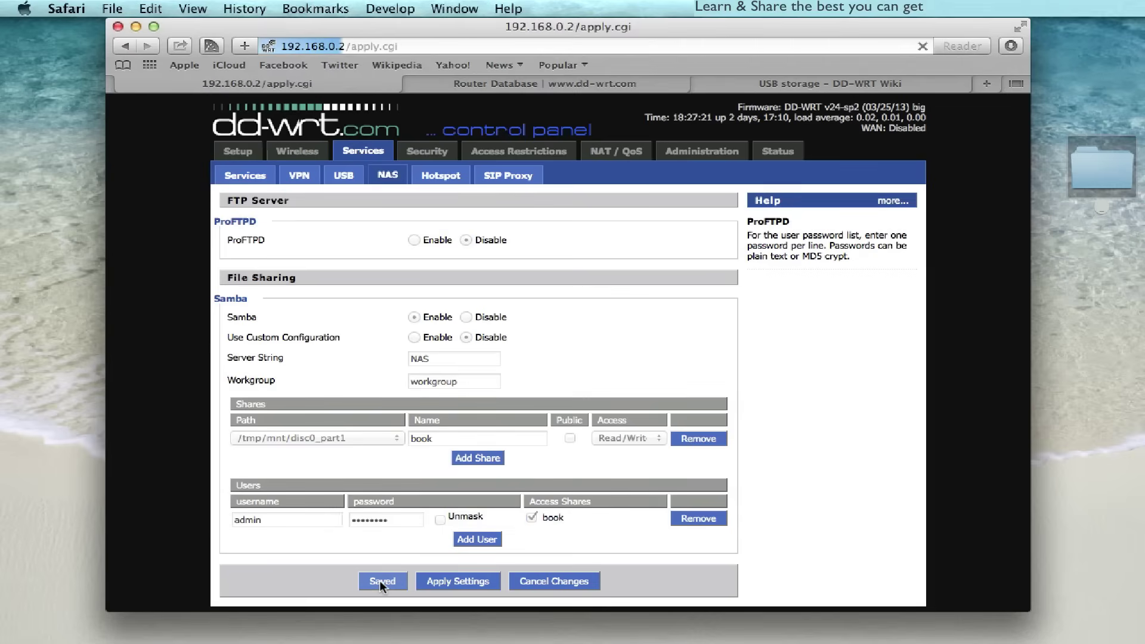
left_click(471, 581)
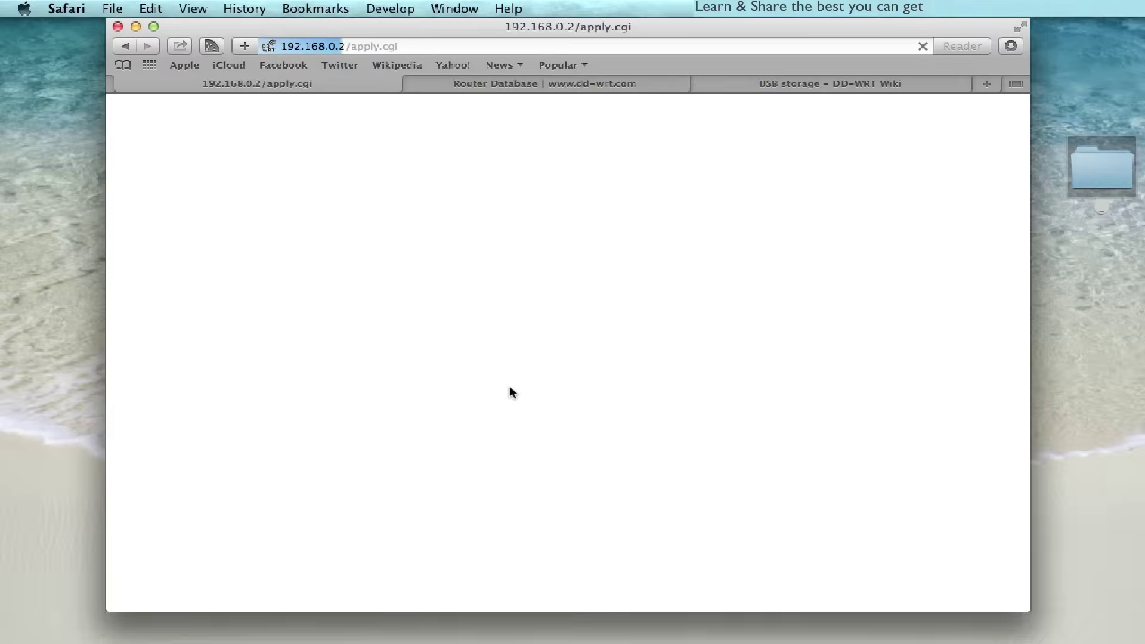
- Open Finder and browse the dd-wrt server under Shared to see its book share
mouse_move(484, 640)
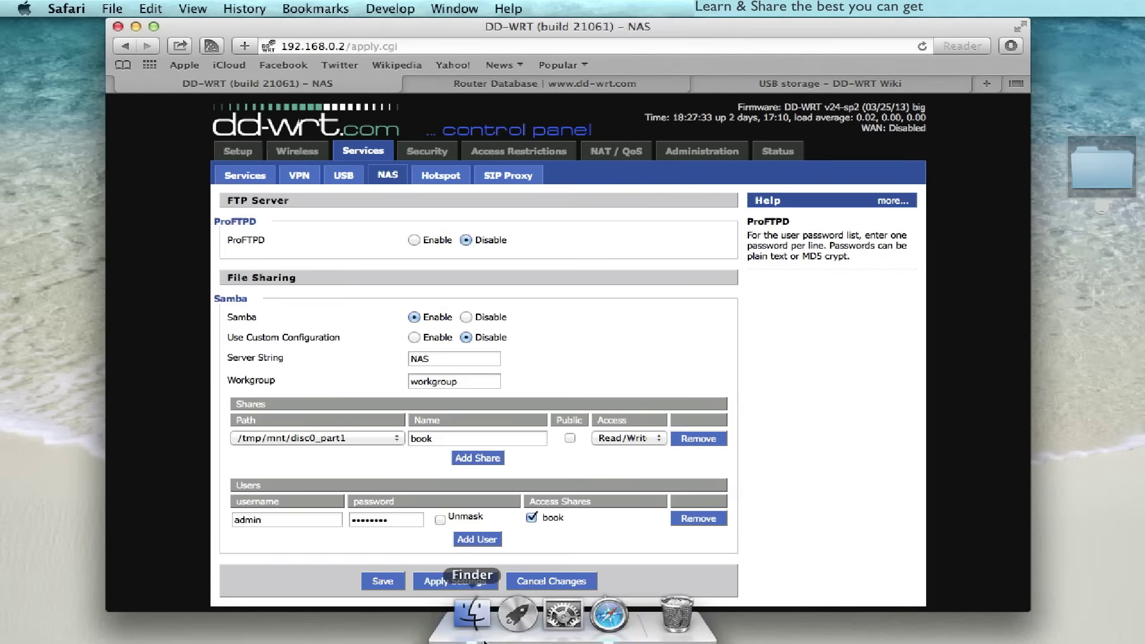
left_click(471, 617)
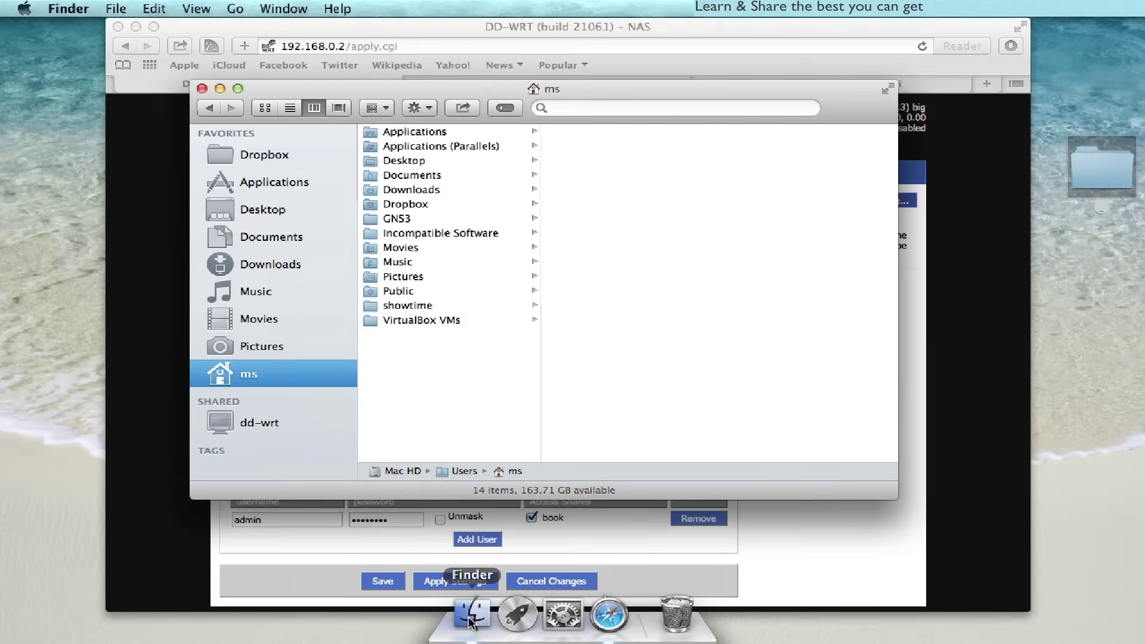
left_click(263, 346)
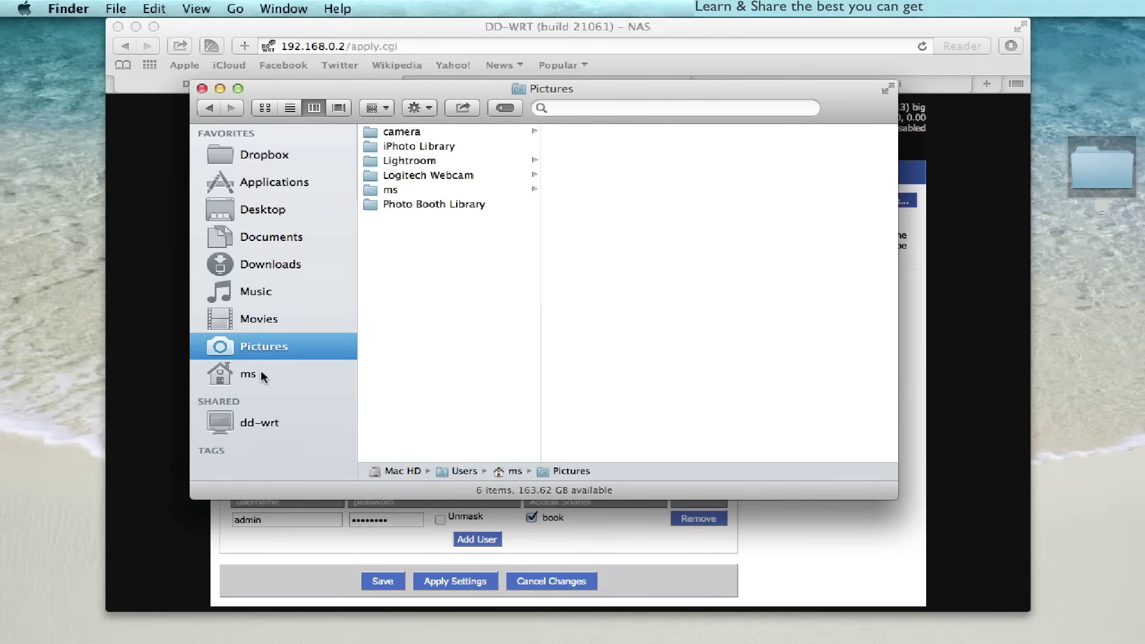
left_click(260, 370)
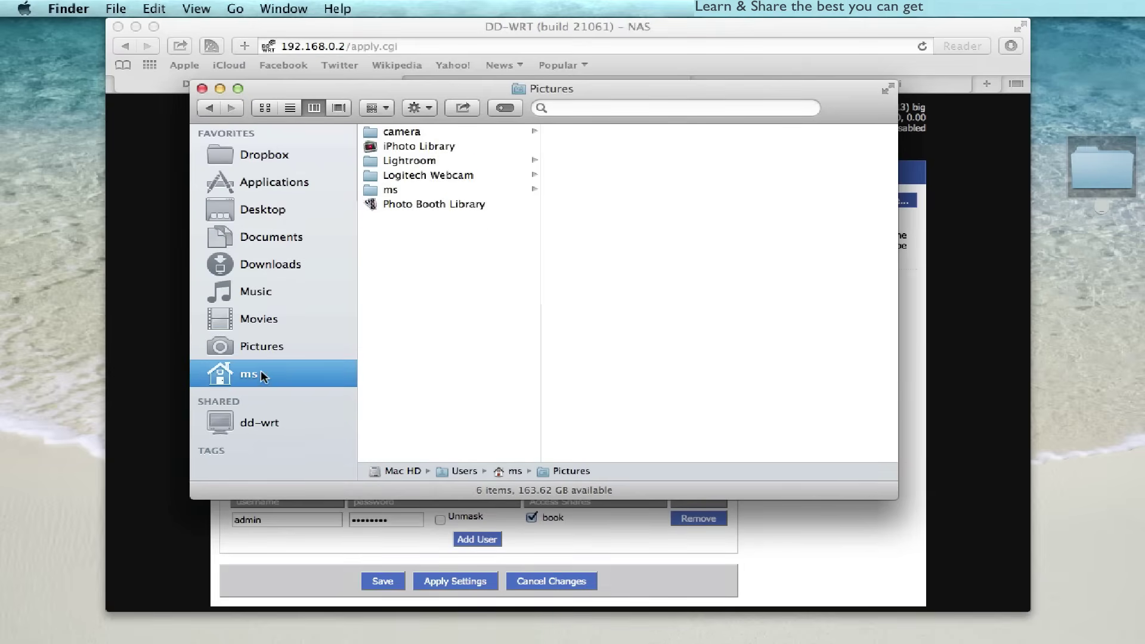
left_click(270, 424)
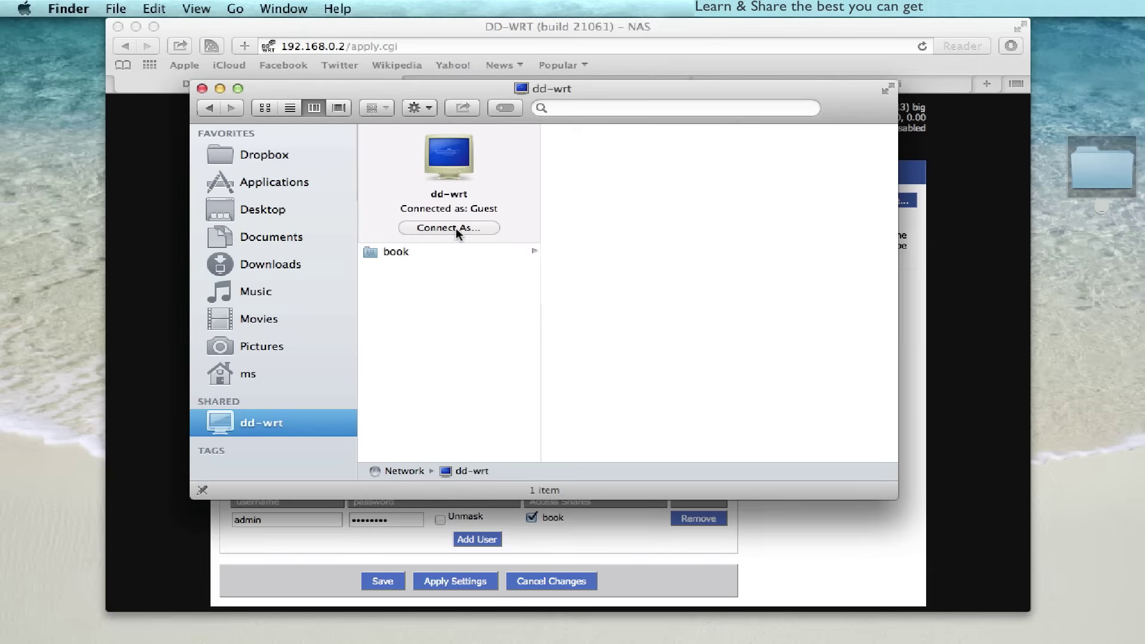
left_click(405, 250)
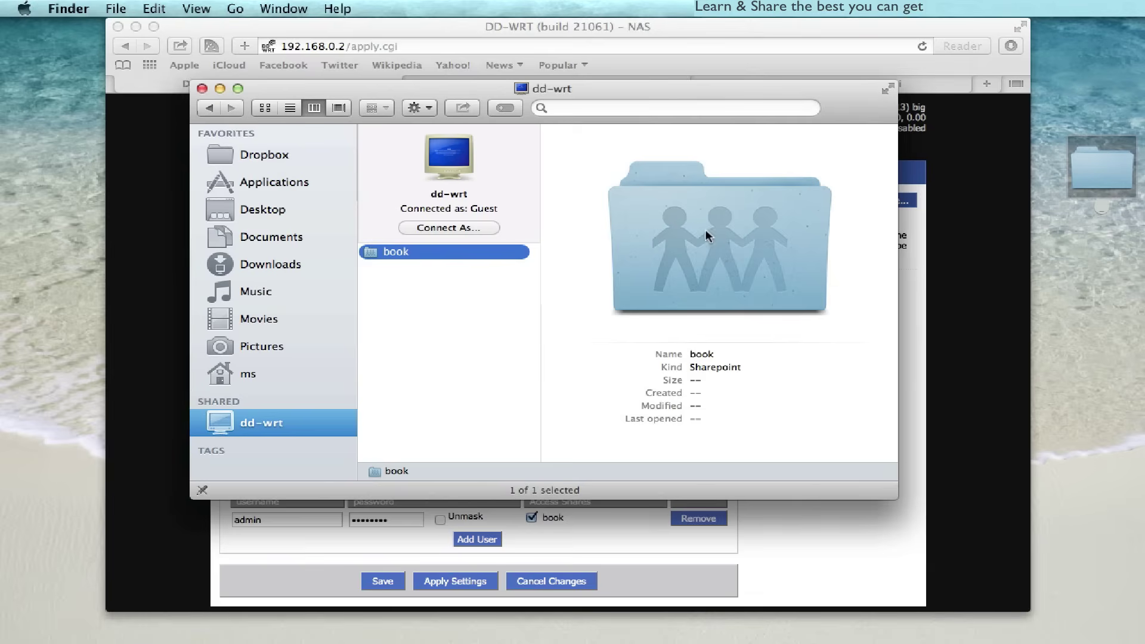
left_click(471, 315)
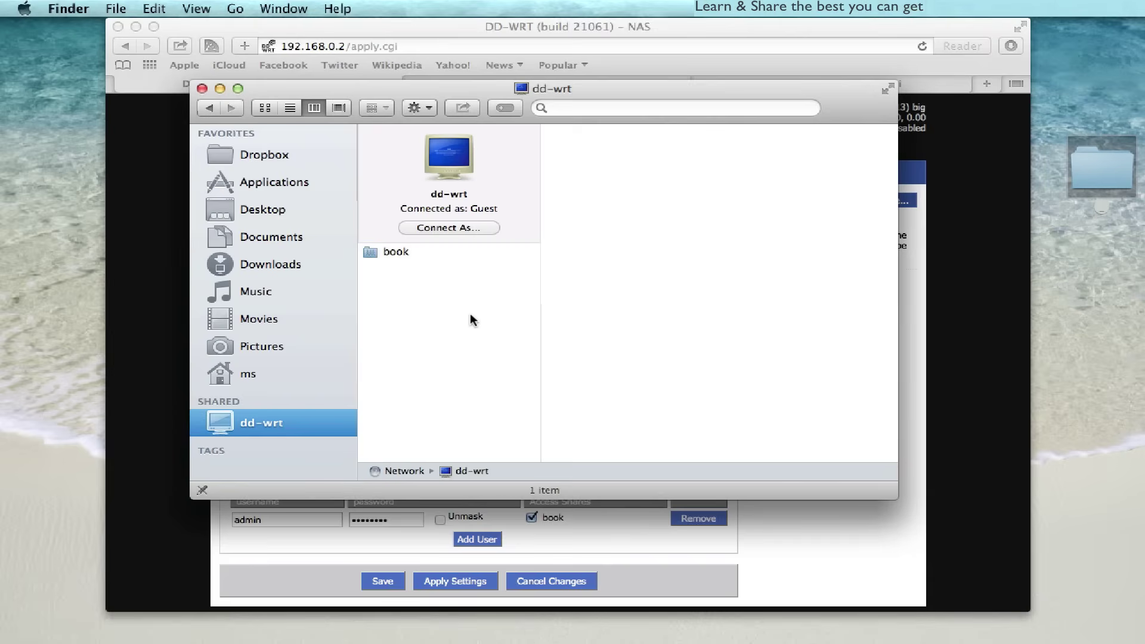
- Connect to dd-wrt as registered user admin with the account password
left_click(455, 227)
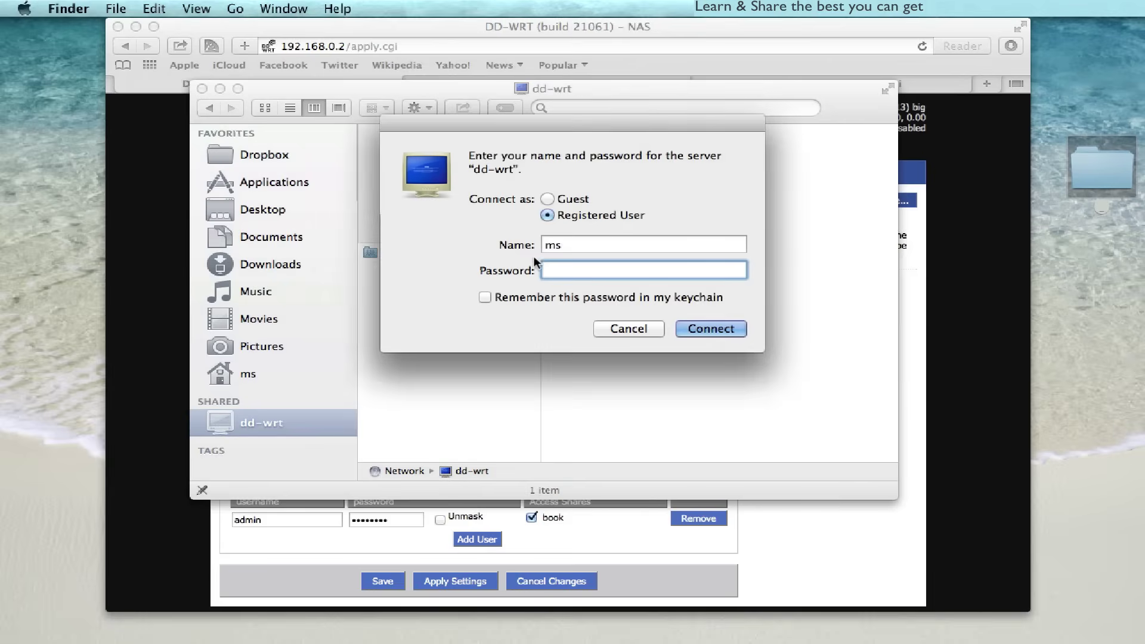
type("••••••••")
key("Return")
key("shift+Tab")
type("admin")
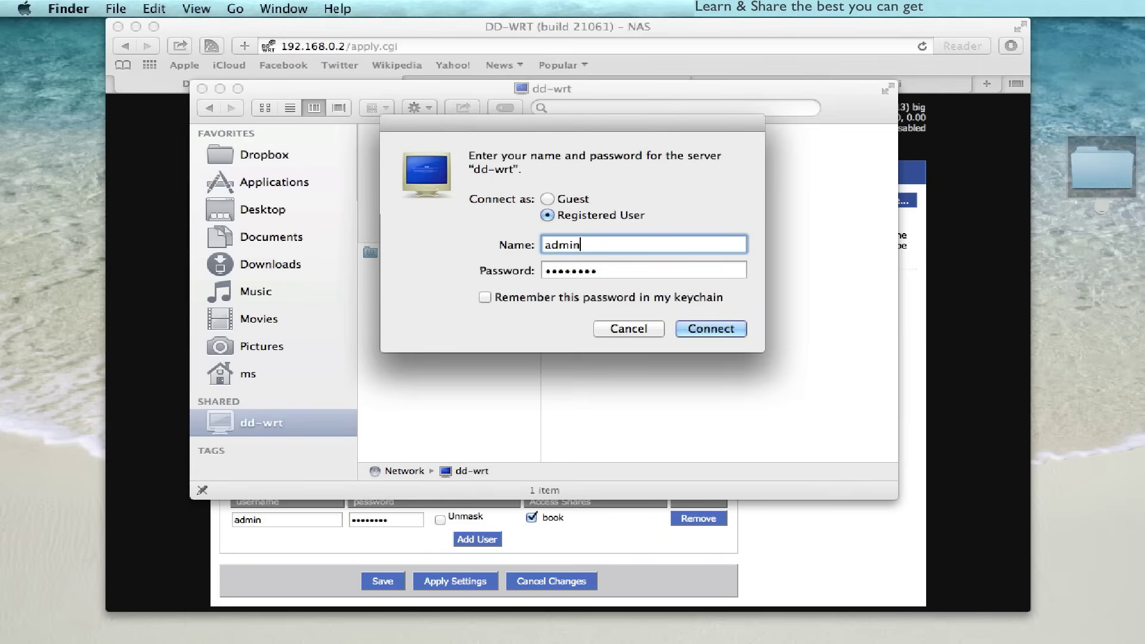
key("Tab")
type("••••••••")
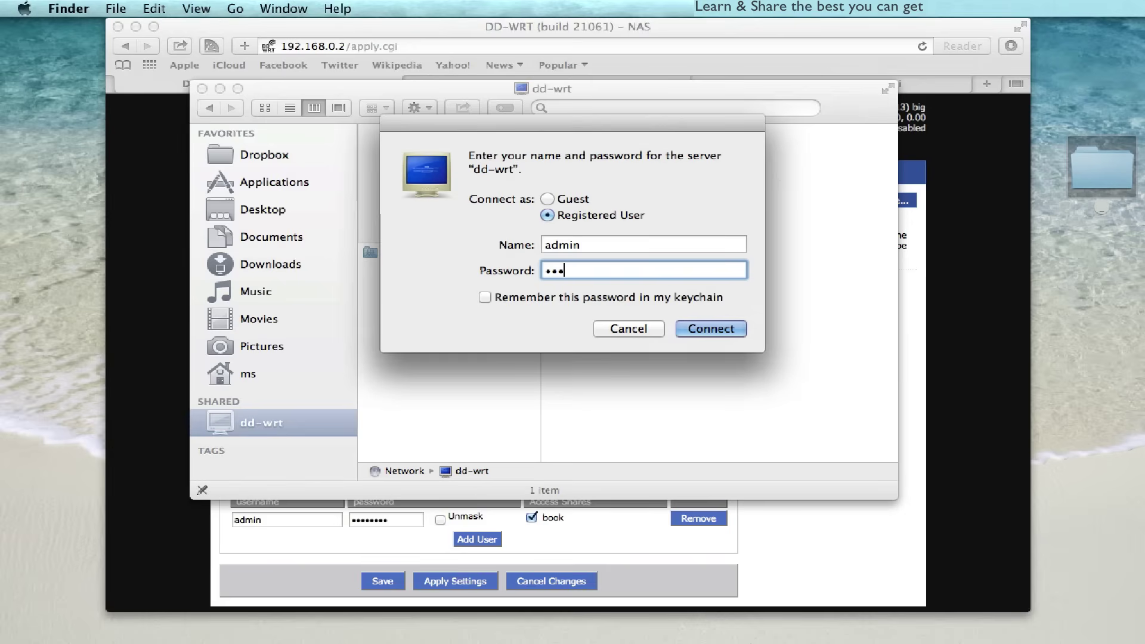
key("Return")
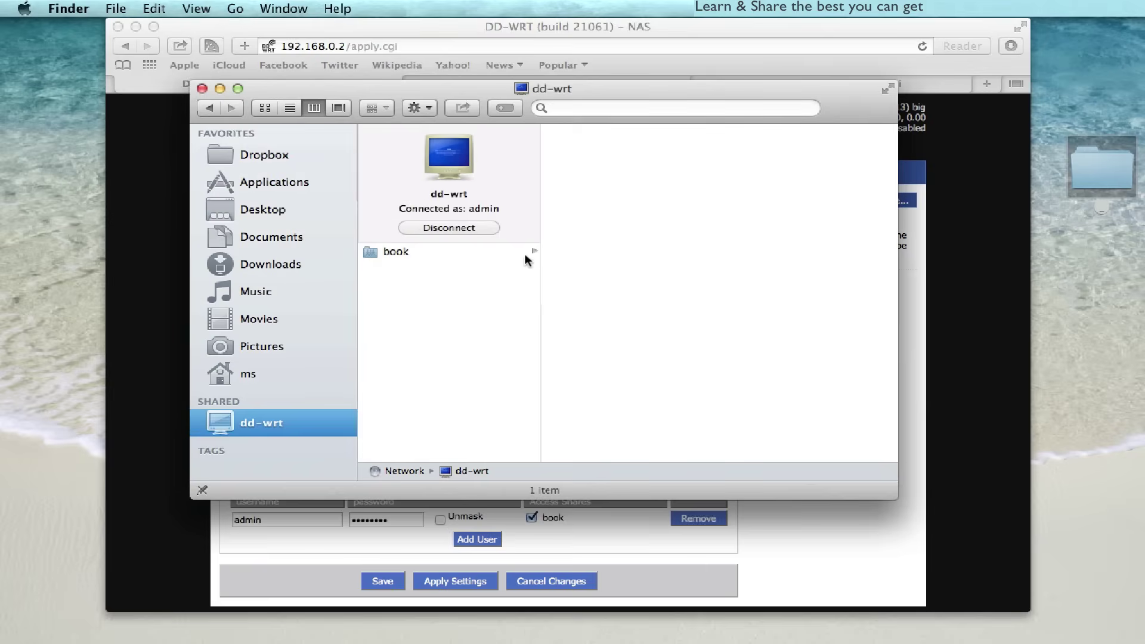
- Browse book > Documents > Fonts to find Myriad-Apple-Text.zip
left_click(448, 257)
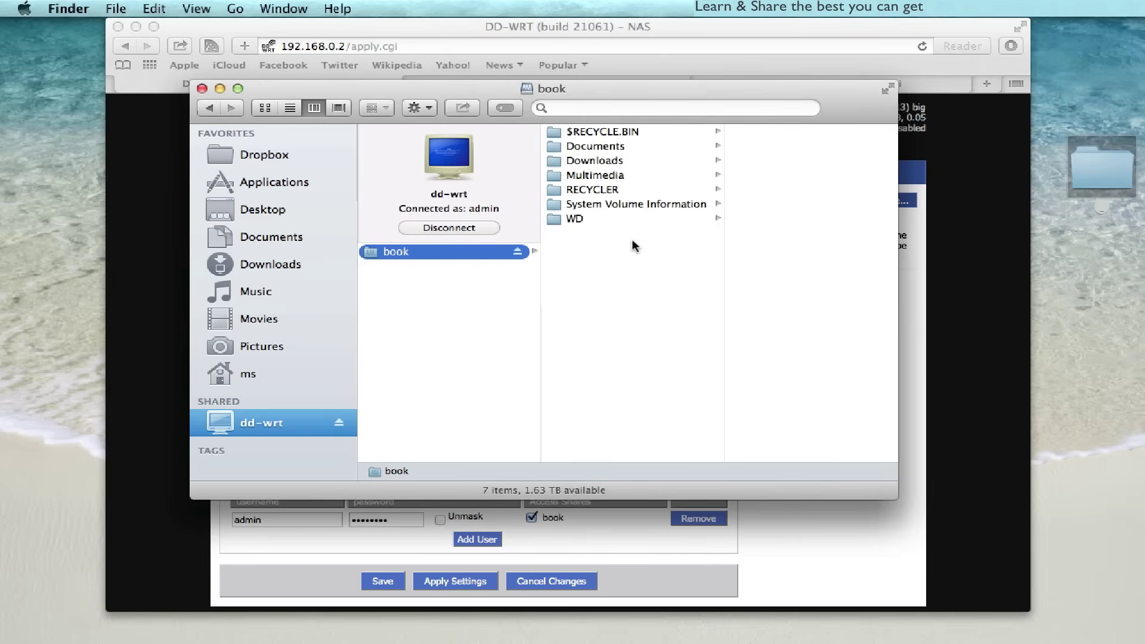
left_click(610, 145)
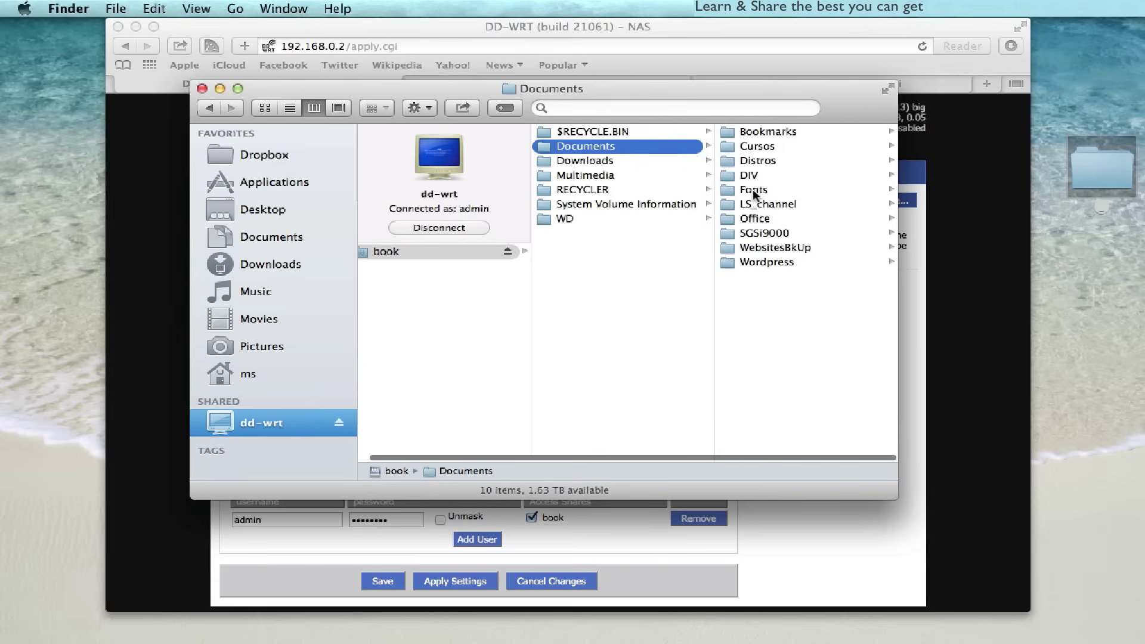
left_click(755, 189)
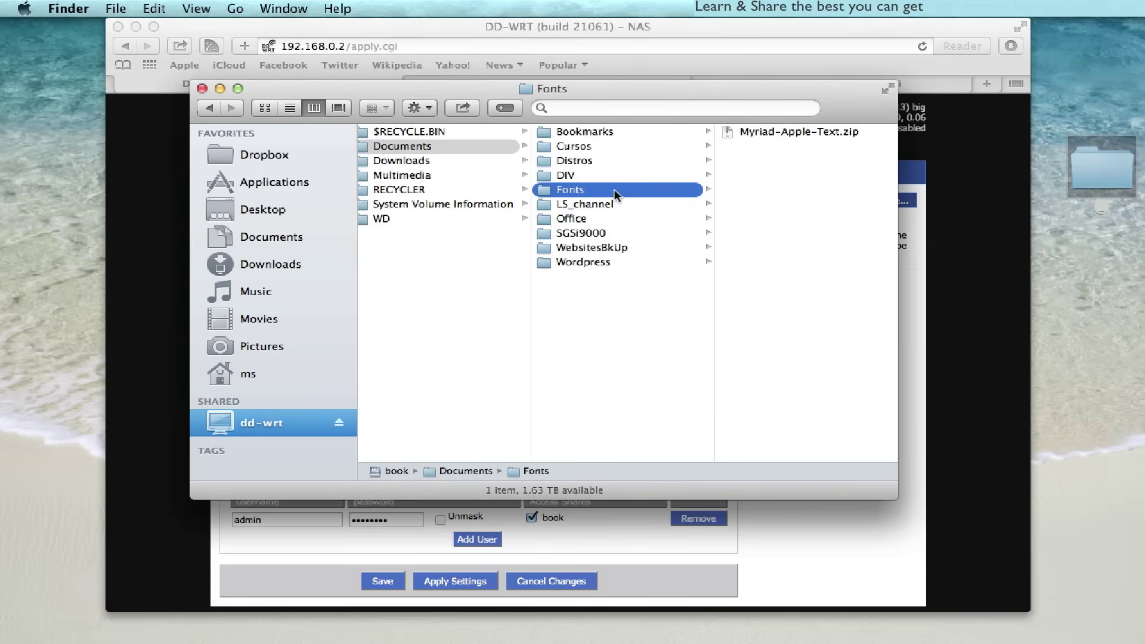
- Open Sharing's File Sharing options to confirm SMB and AFP sharing are enabled
left_click(434, 179)
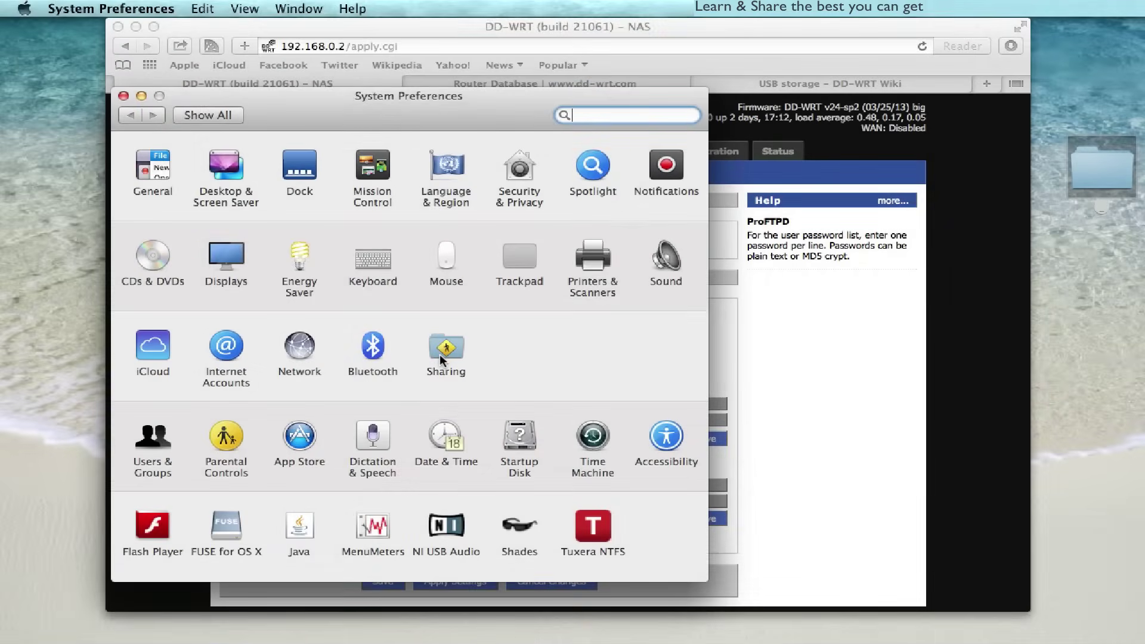
left_click(440, 355)
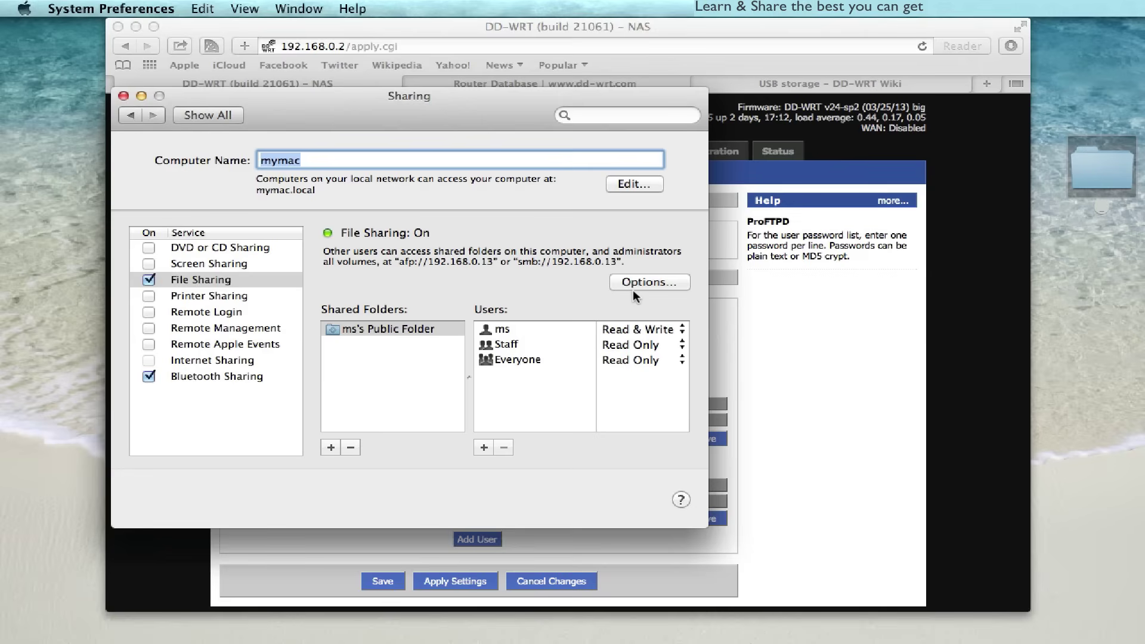
left_click(654, 280)
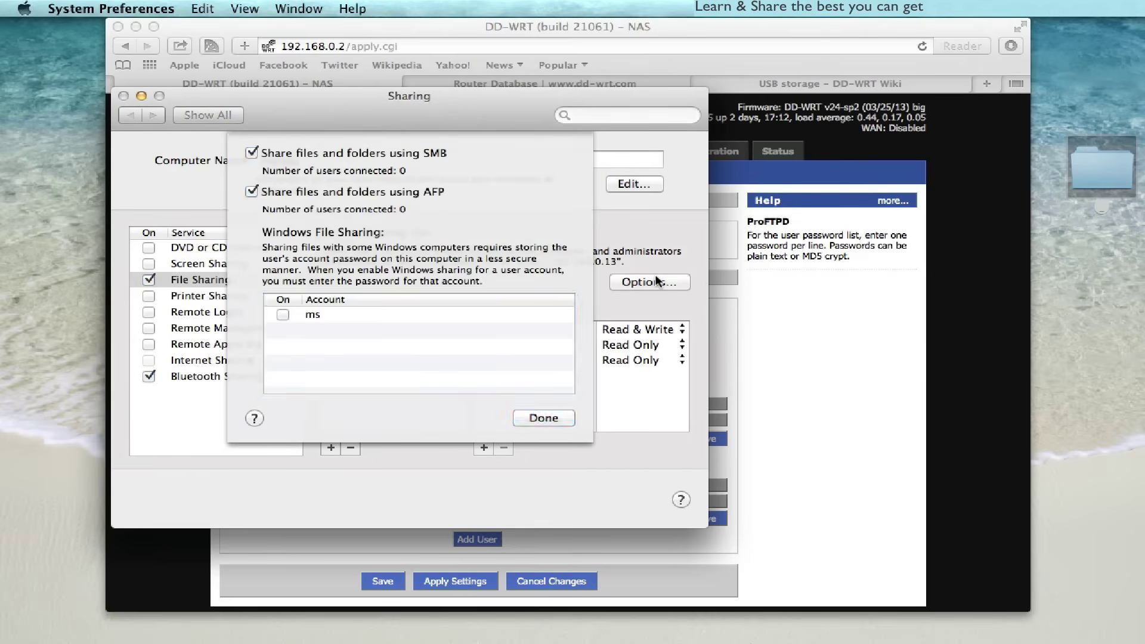